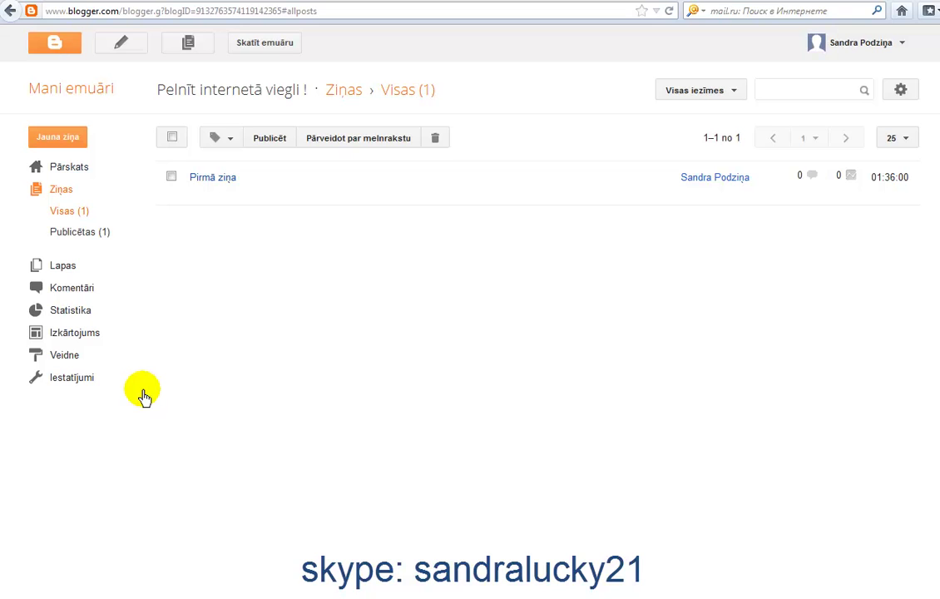
# Open the template designer from the blog's layout page and choose the Vienkāršs template in its blue variant.
pyautogui.click(80, 341)
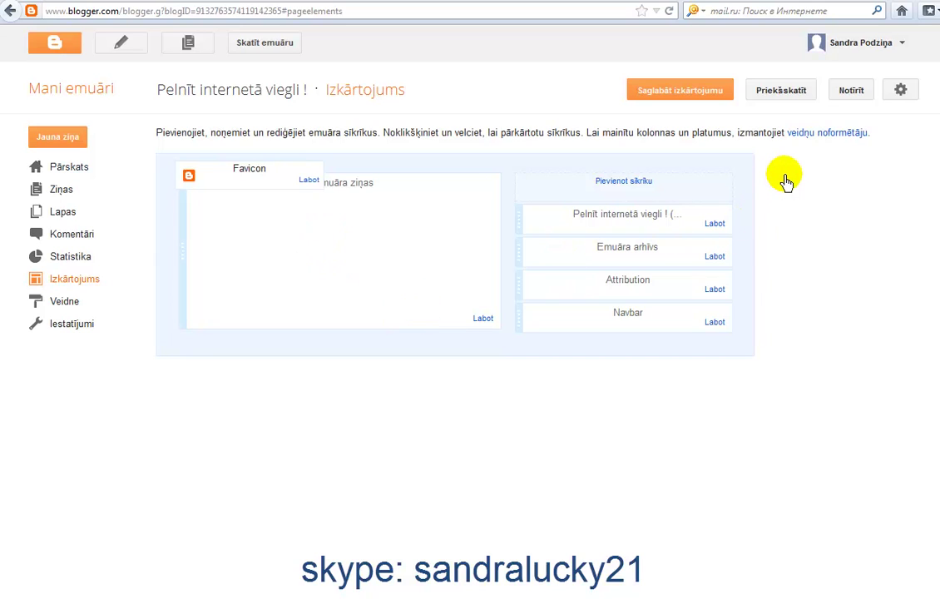
pyautogui.click(812, 135)
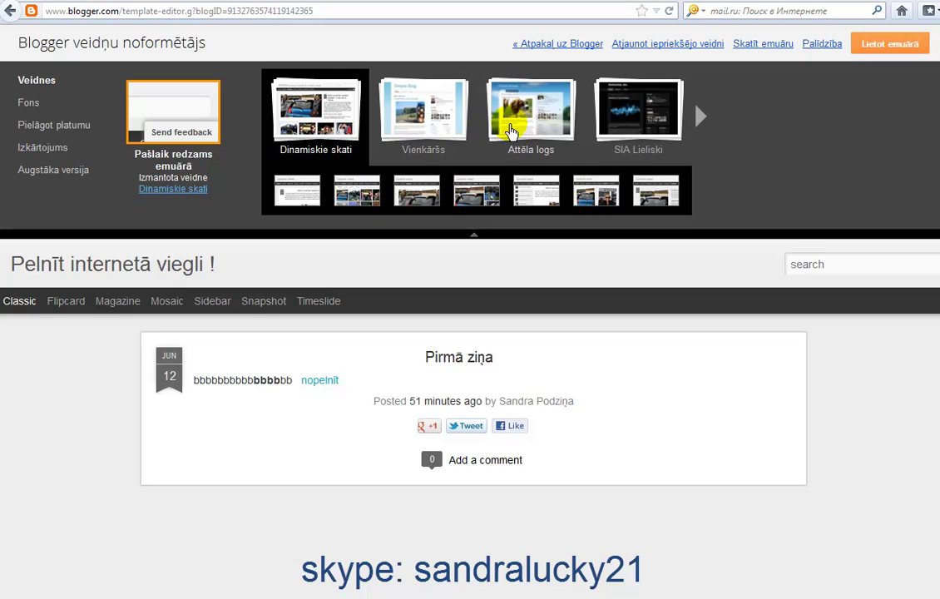
pyautogui.click(430, 125)
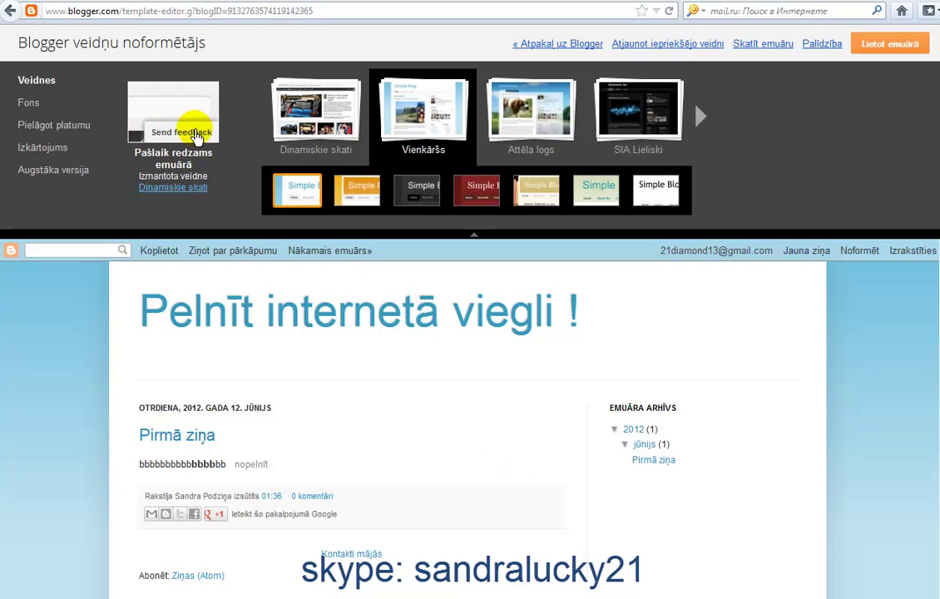
pyautogui.click(192, 136)
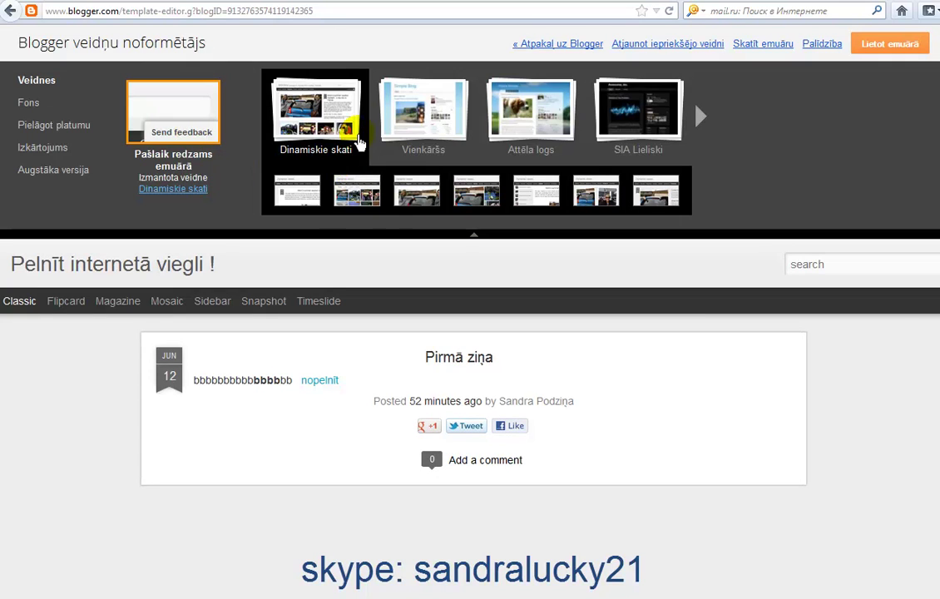
pyautogui.click(405, 126)
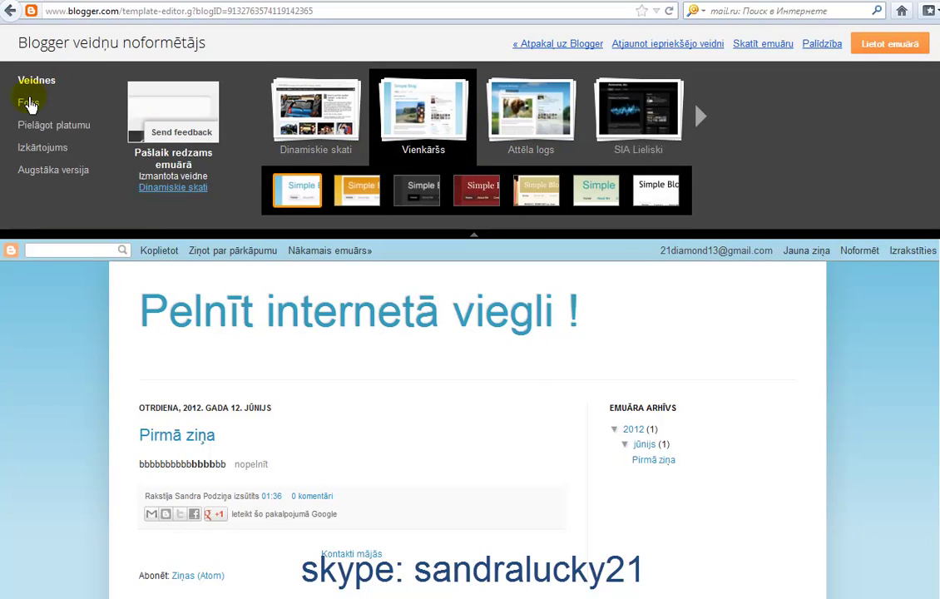
# Set the blog's background image to the brown wooden planks picture from the Māja un dārzs category.
pyautogui.click(29, 104)
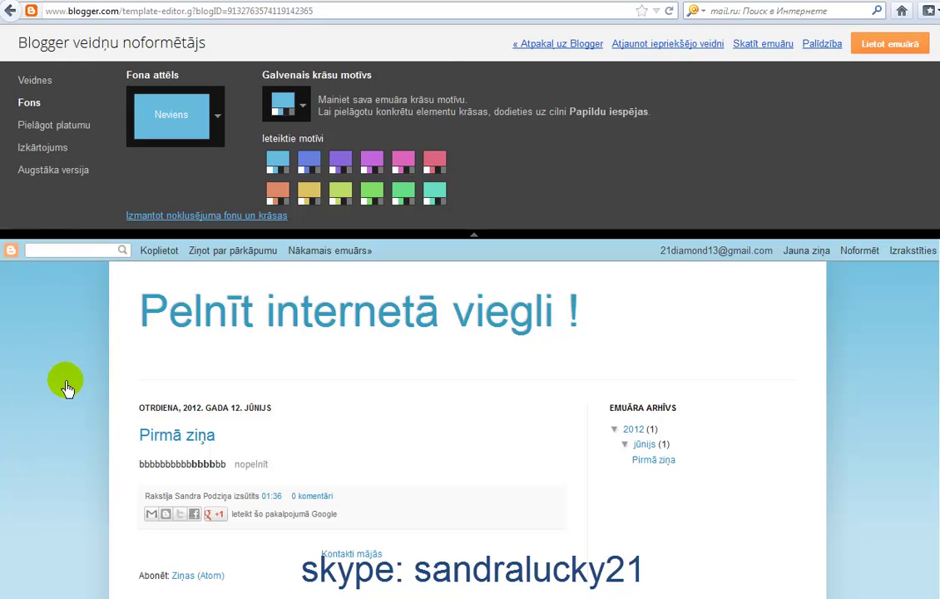
pyautogui.click(214, 117)
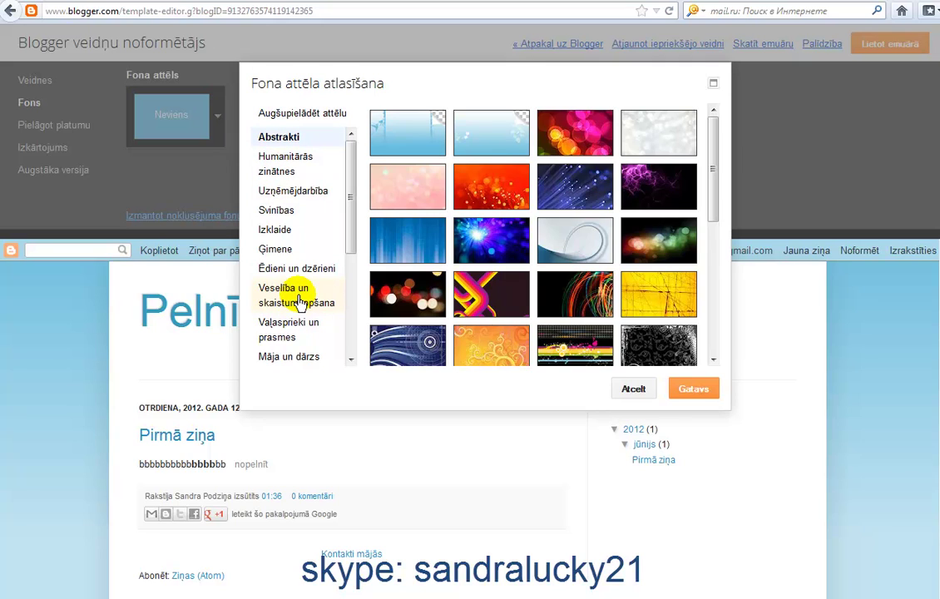
pyautogui.click(291, 358)
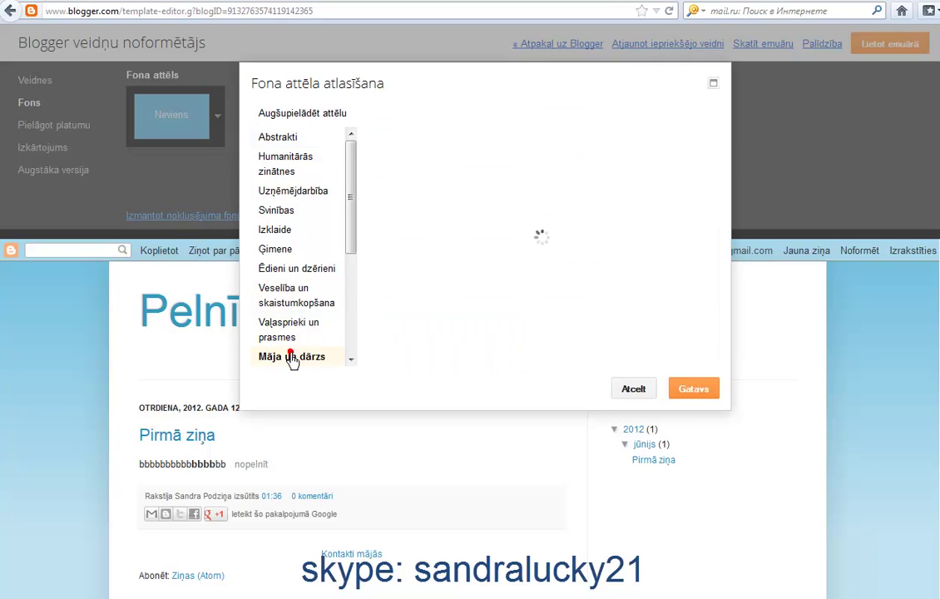
pyautogui.scroll(-3, 580, 283)
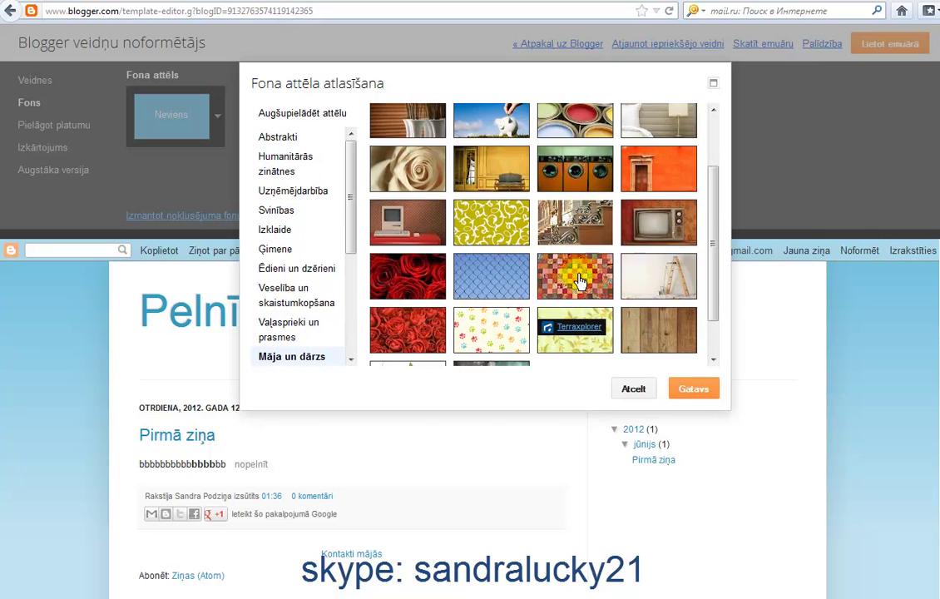
pyautogui.click(491, 226)
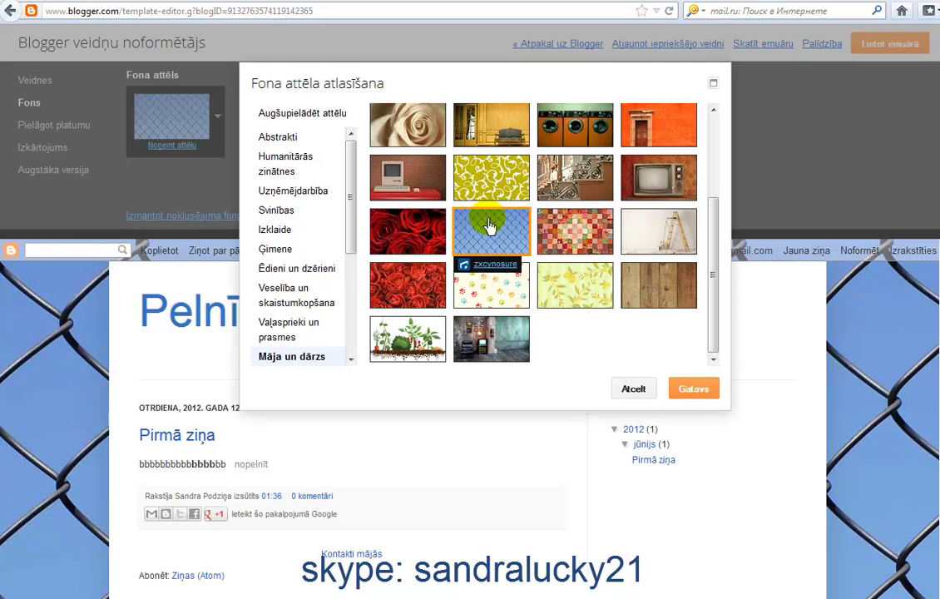
pyautogui.click(411, 289)
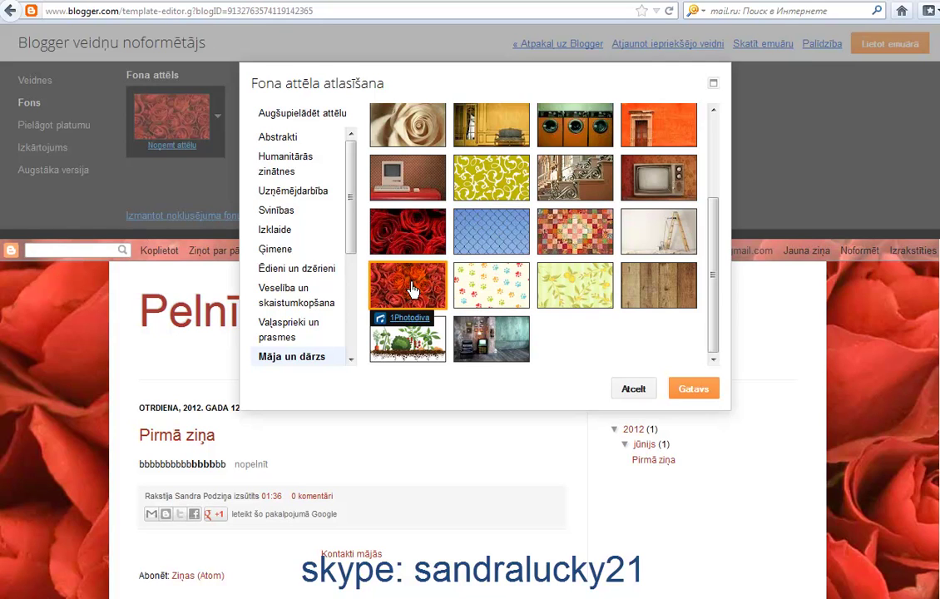
pyautogui.click(640, 287)
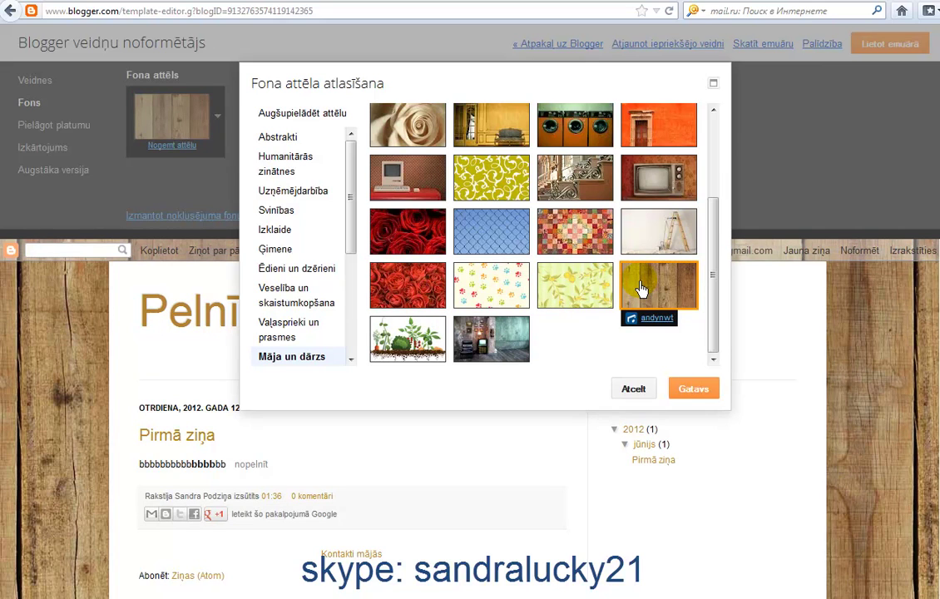
pyautogui.click(578, 176)
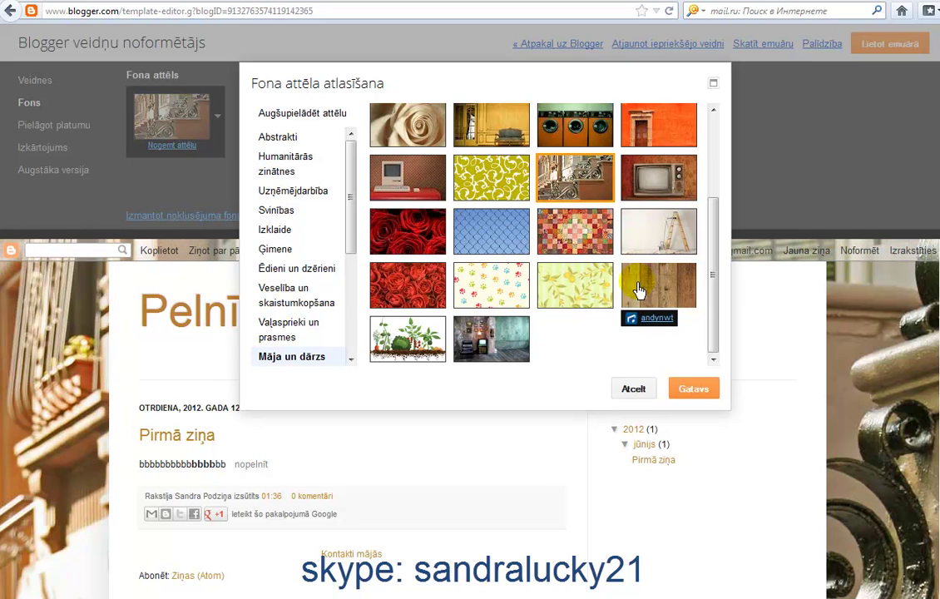
pyautogui.click(639, 289)
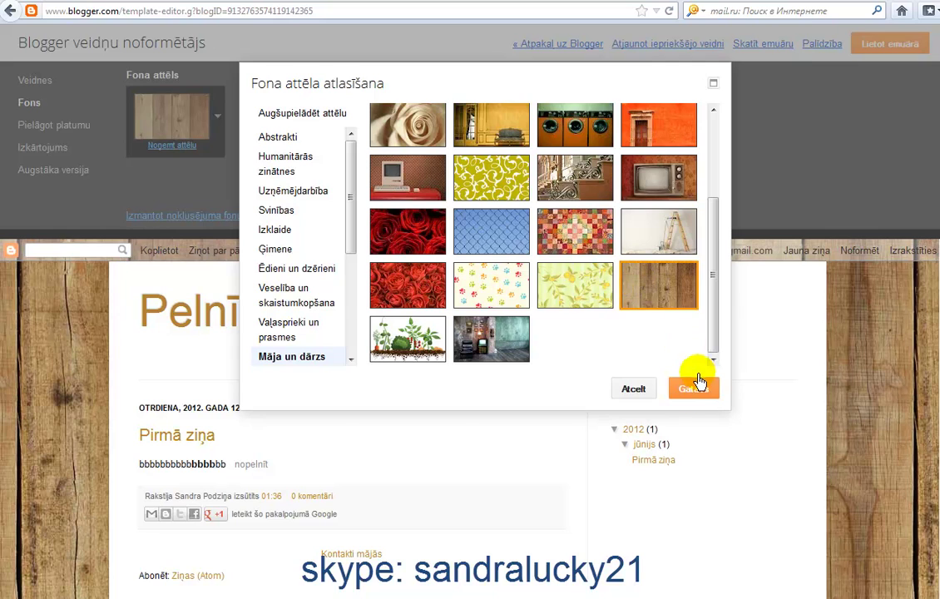
pyautogui.click(696, 386)
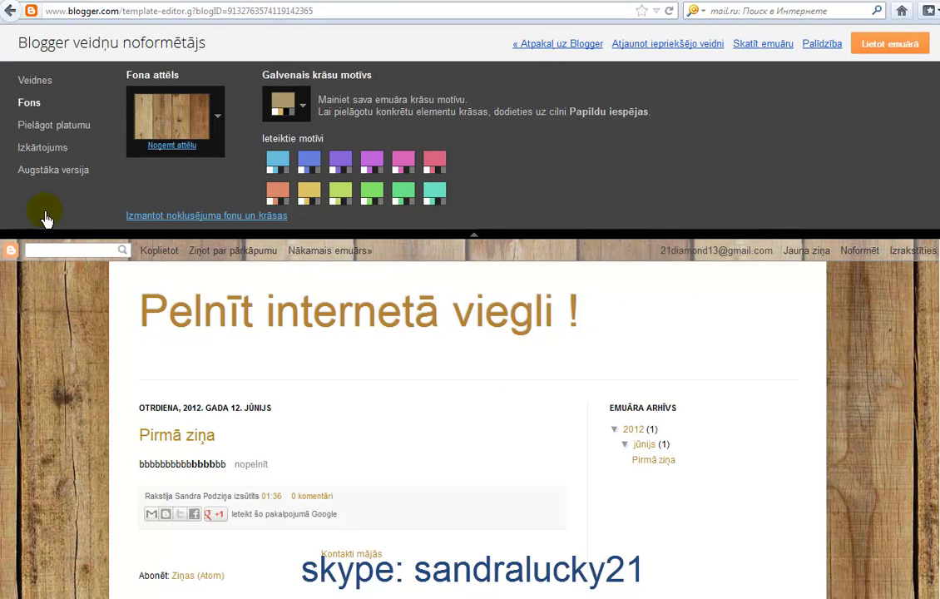
# Set the right sidebar width to 250 pixels and the whole blog width to 1120 pixels, and apply the changes to the blog.
pyautogui.click(53, 126)
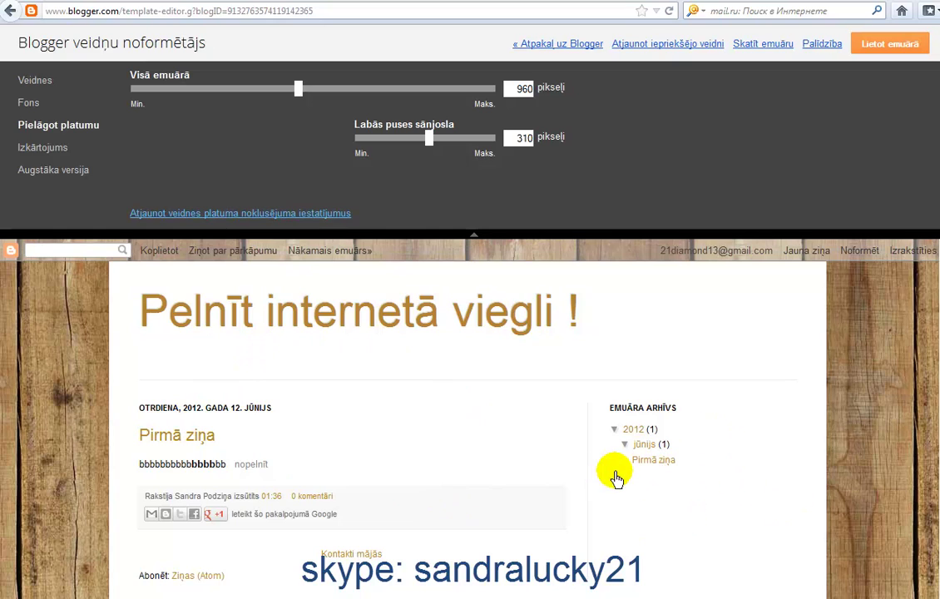
pyautogui.click(428, 136)
pyautogui.moveTo(412, 143); pyautogui.dragTo(410, 143)
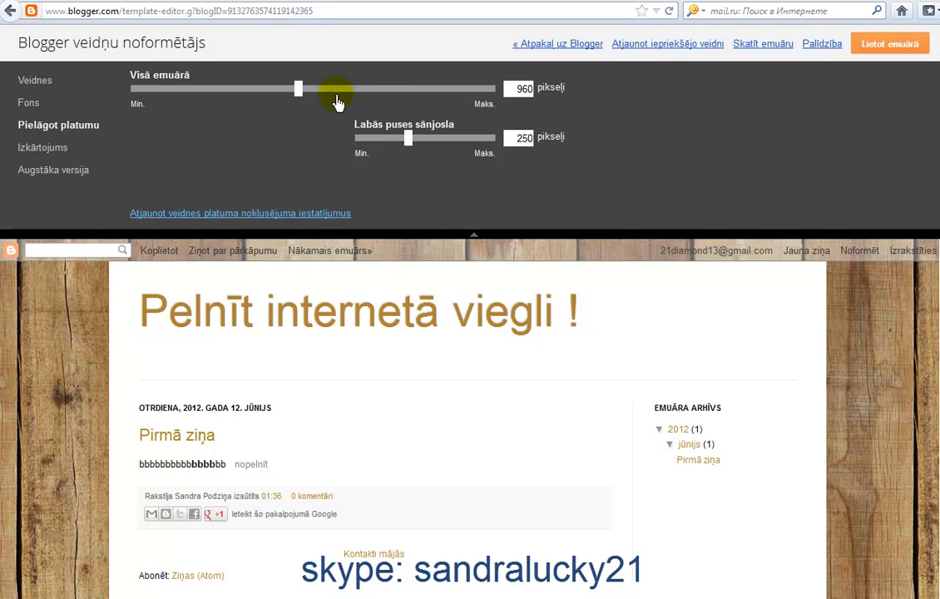
pyautogui.moveTo(297, 95); pyautogui.dragTo(358, 103)
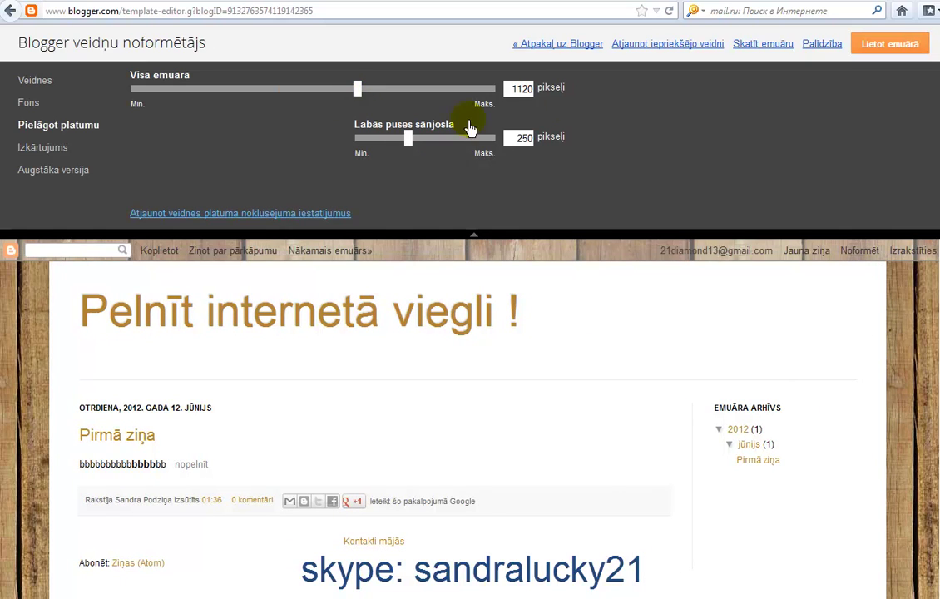
pyautogui.click(879, 47)
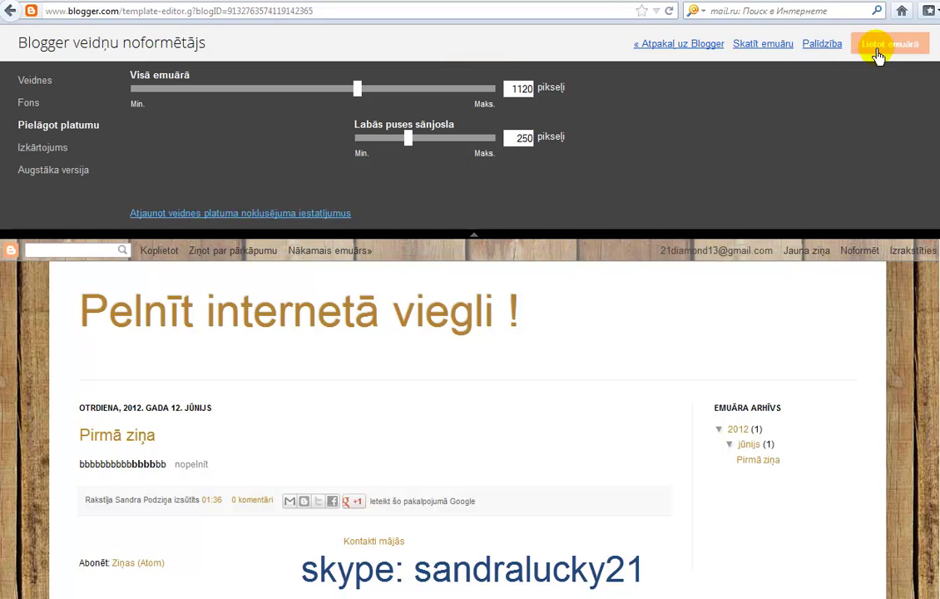
# Choose the body layout with a single right sidebar and the two-column footer layout, and apply them to the blog.
pyautogui.click(42, 152)
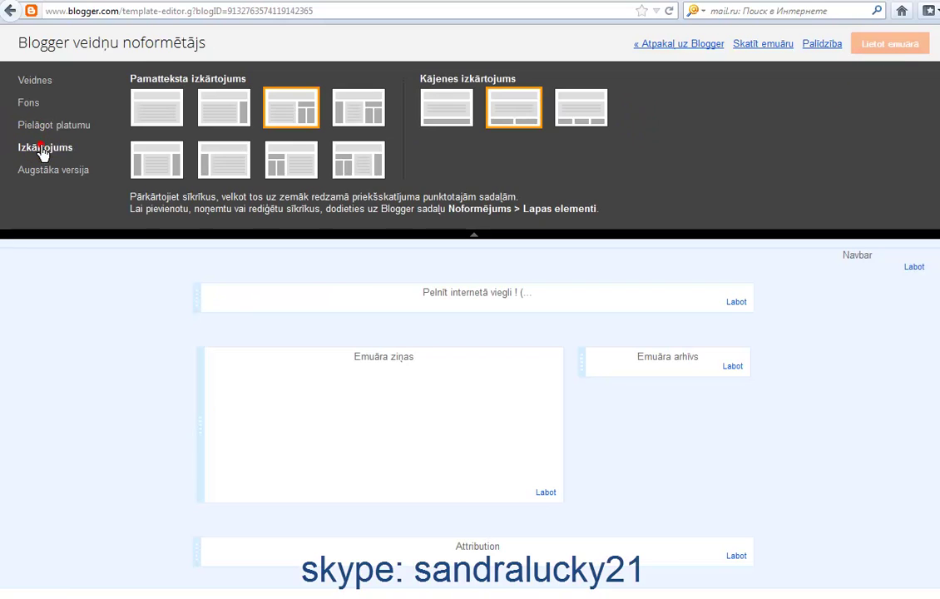
pyautogui.click(163, 119)
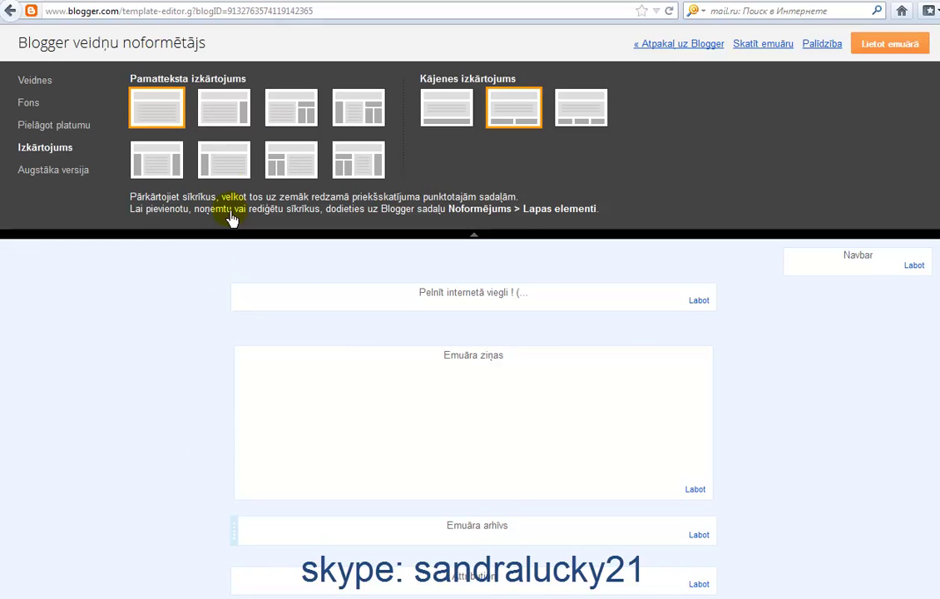
pyautogui.click(214, 119)
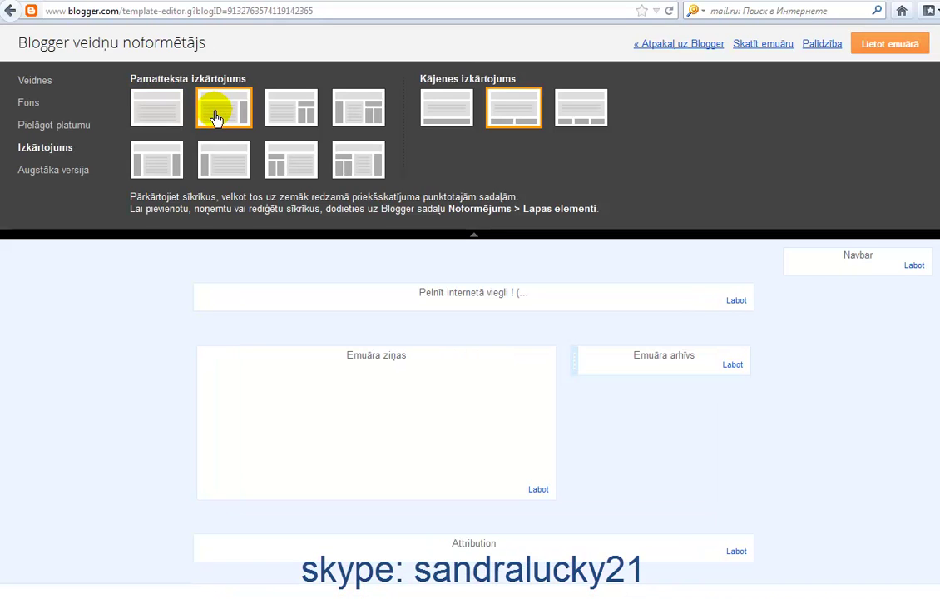
pyautogui.click(153, 169)
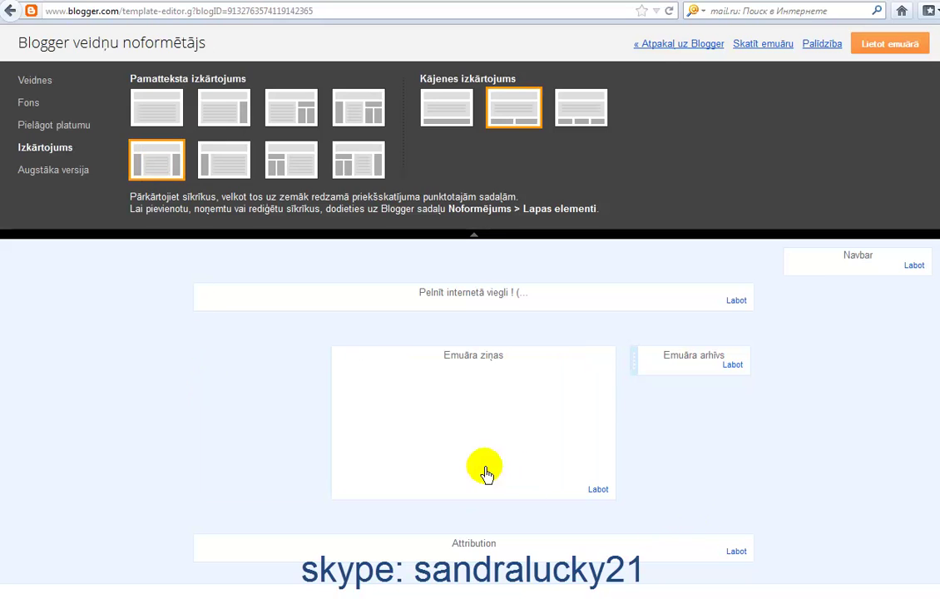
pyautogui.click(221, 110)
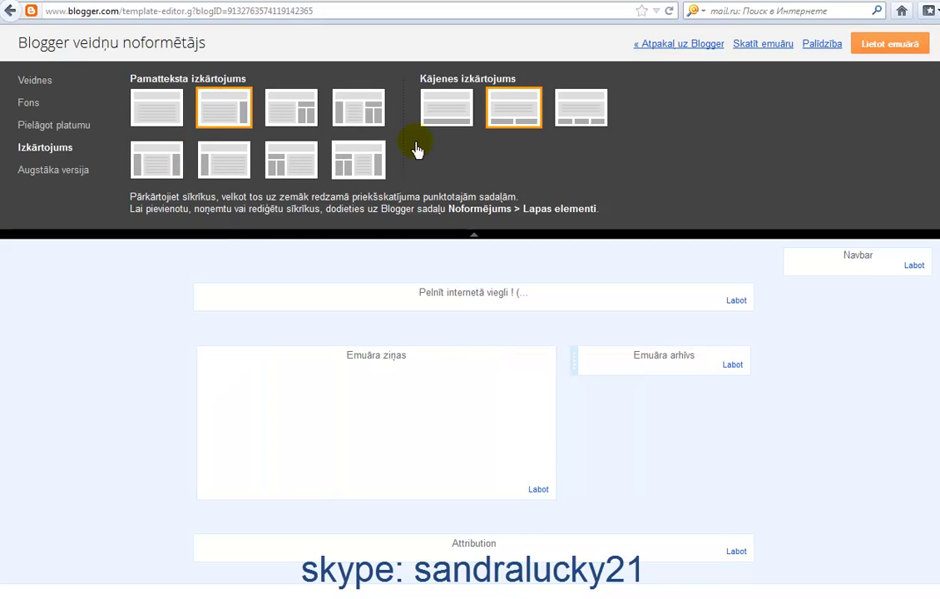
pyautogui.click(504, 125)
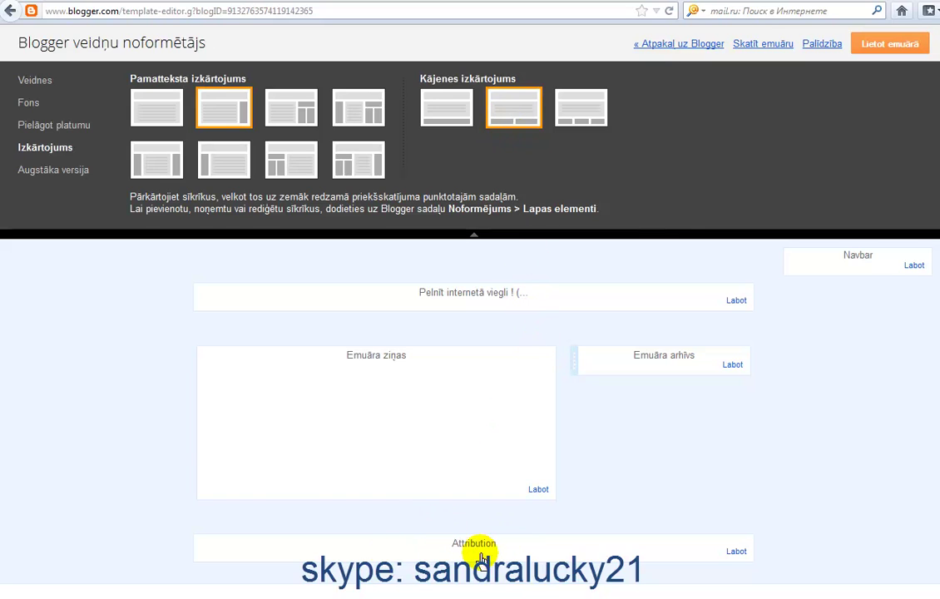
pyautogui.click(520, 114)
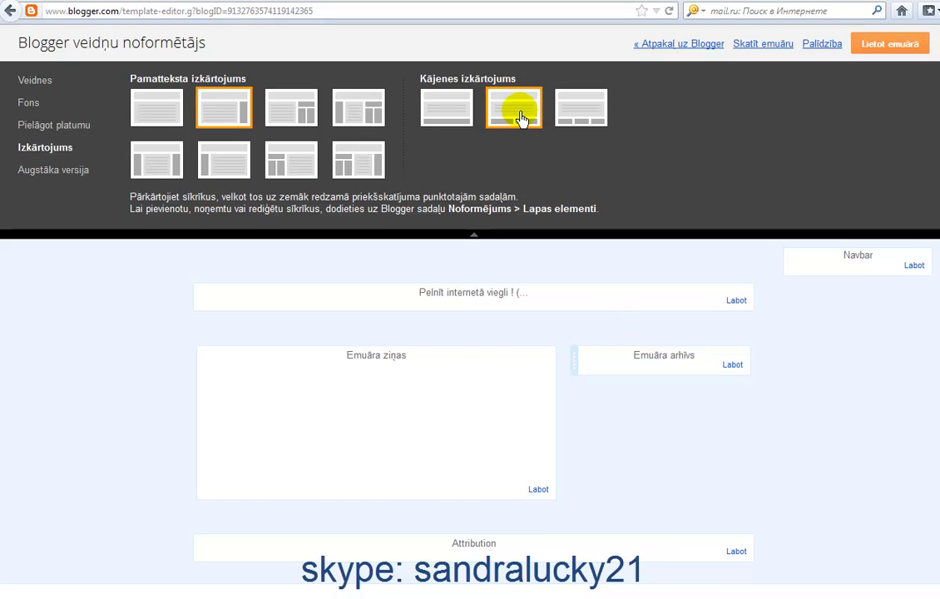
pyautogui.click(890, 45)
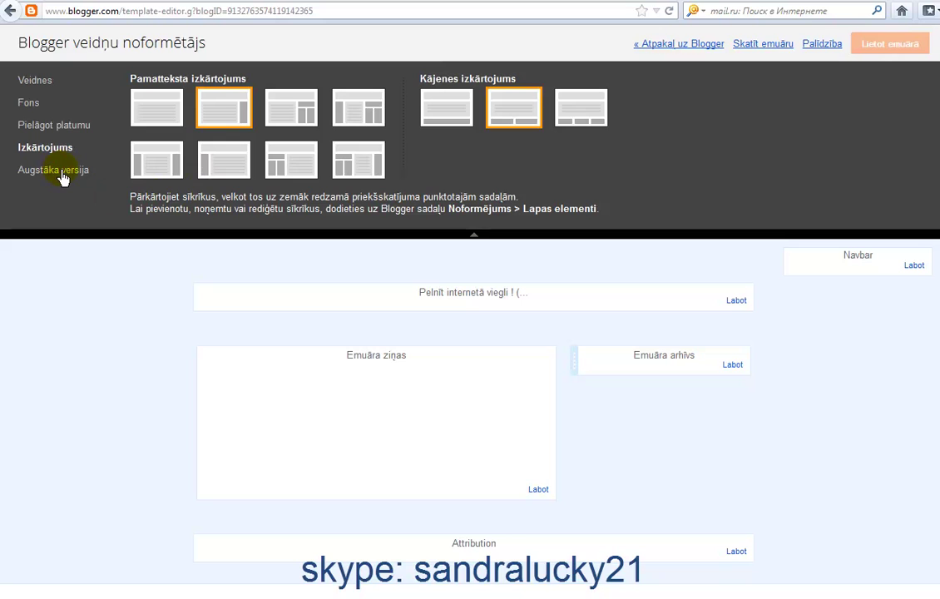
# Set the page text font to Georgia in the advanced template settings, trying Impact along the way.
pyautogui.click(64, 178)
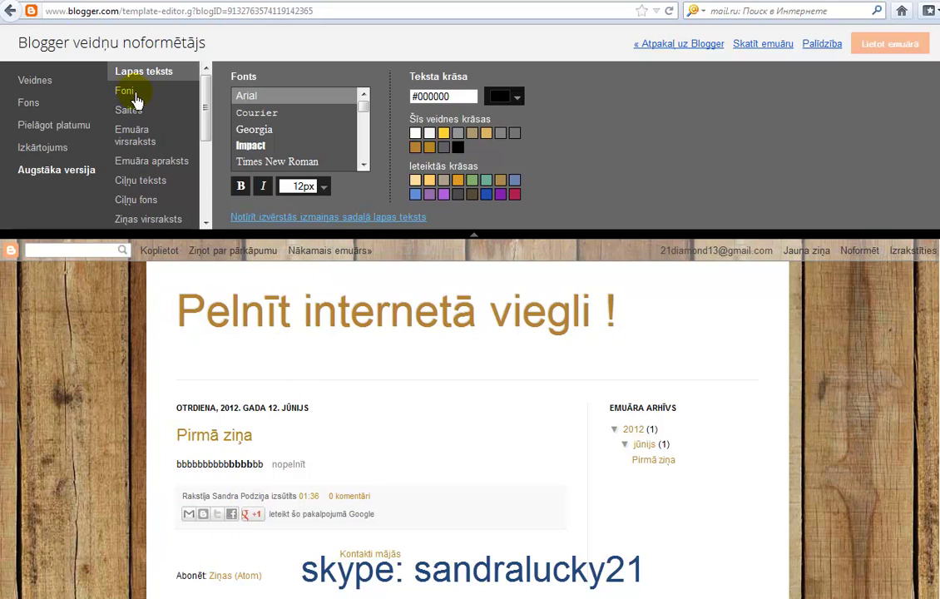
pyautogui.click(248, 131)
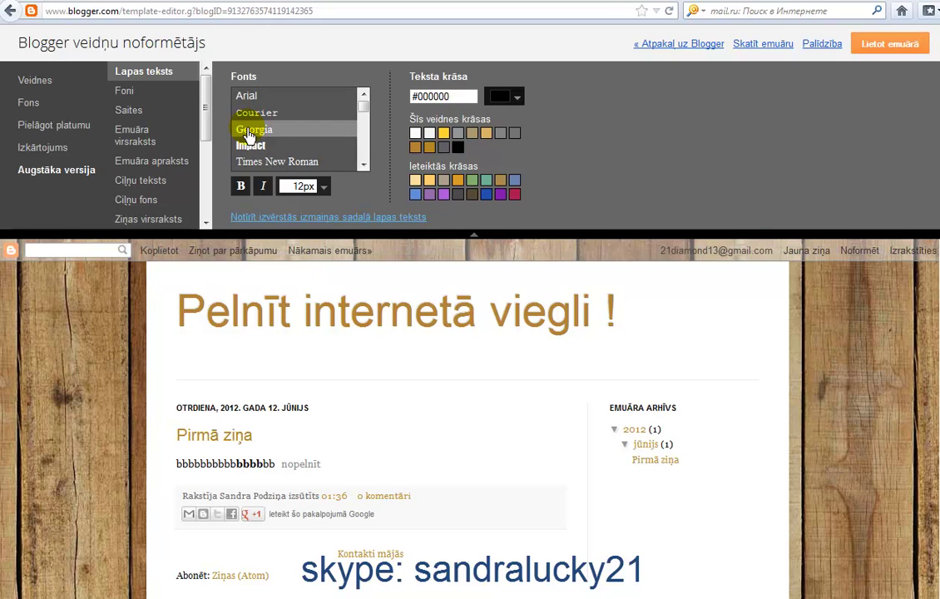
pyautogui.click(250, 146)
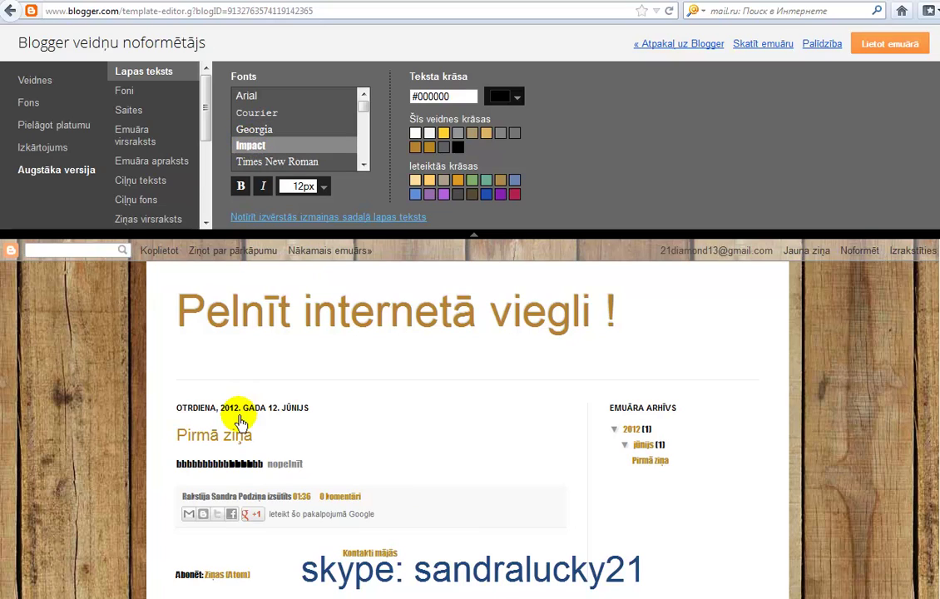
pyautogui.click(264, 130)
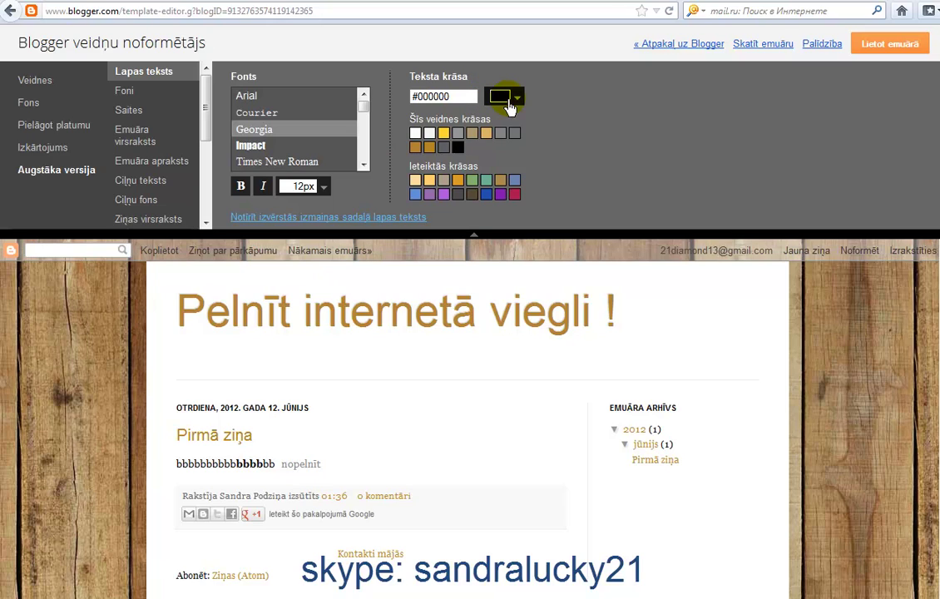
# Try the template colours #dcb162 and #606060 for the page text and return it to black #000000.
pyautogui.click(486, 135)
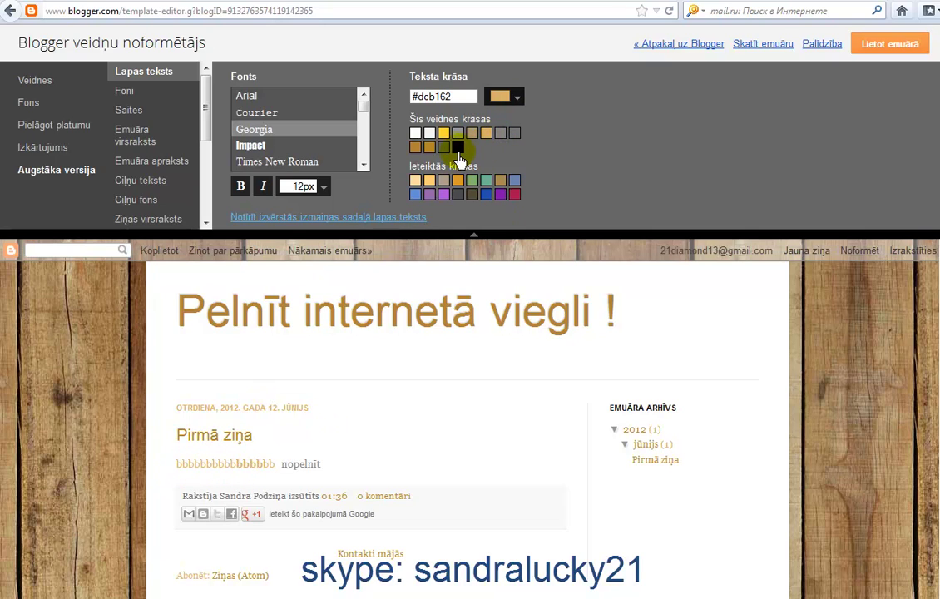
pyautogui.click(457, 151)
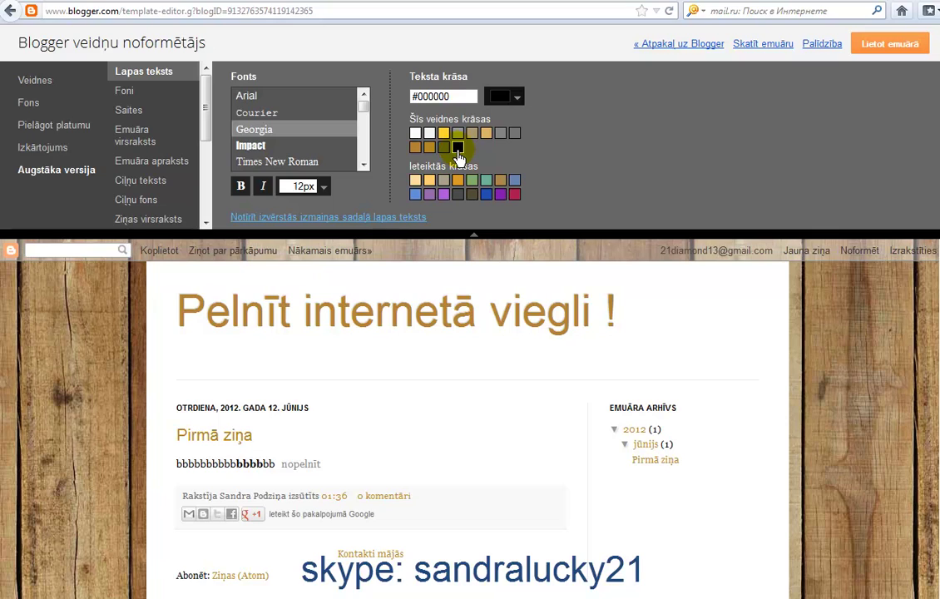
pyautogui.click(443, 149)
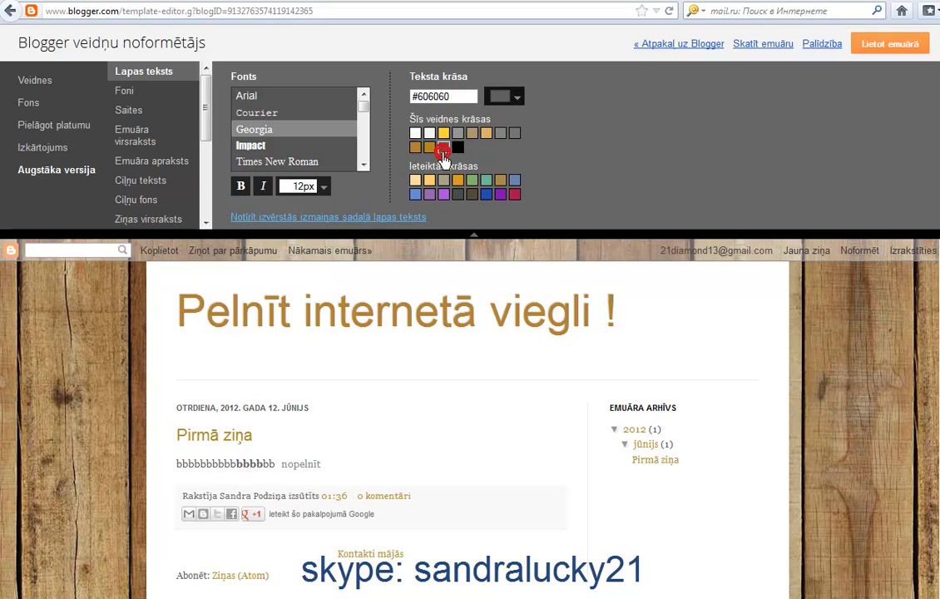
pyautogui.click(458, 148)
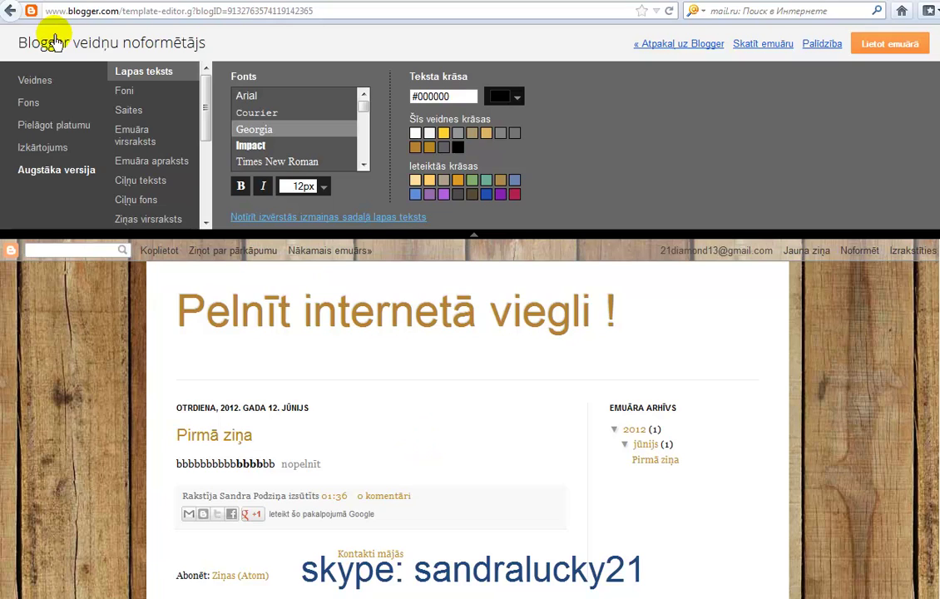
# Set the blog's main background colour to #f4f4f4 in the advanced background settings, trying #969696 along the way.
pyautogui.click(129, 96)
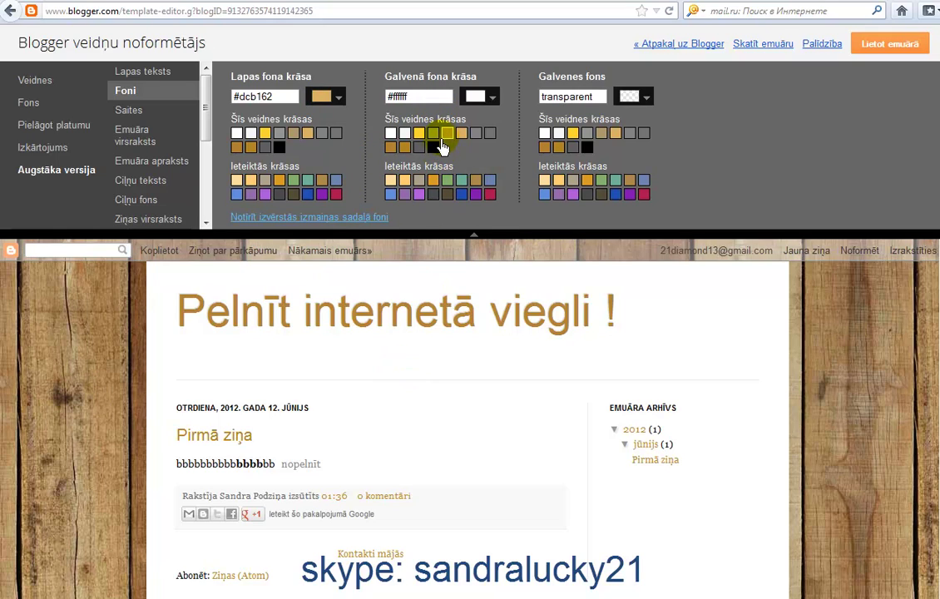
pyautogui.click(433, 135)
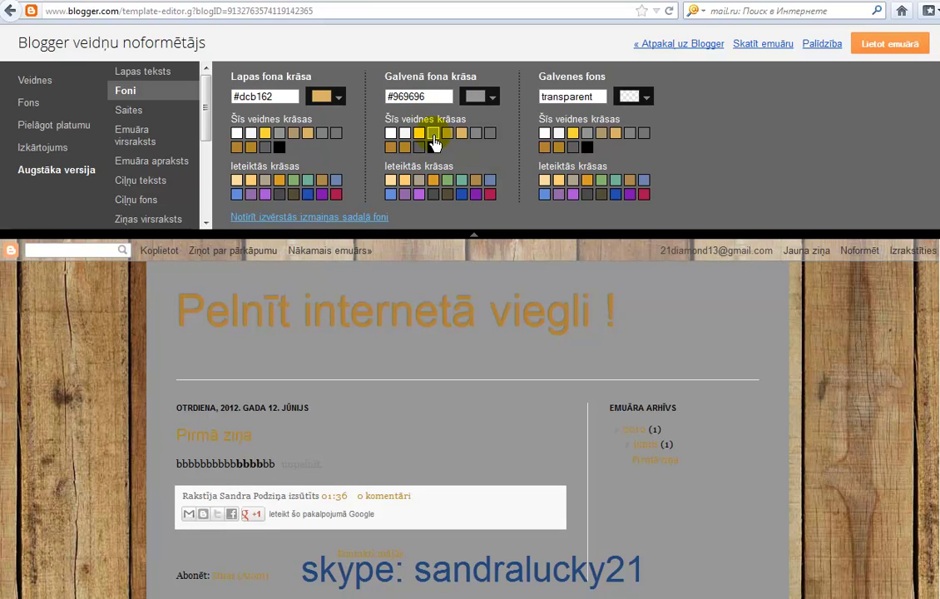
pyautogui.click(404, 135)
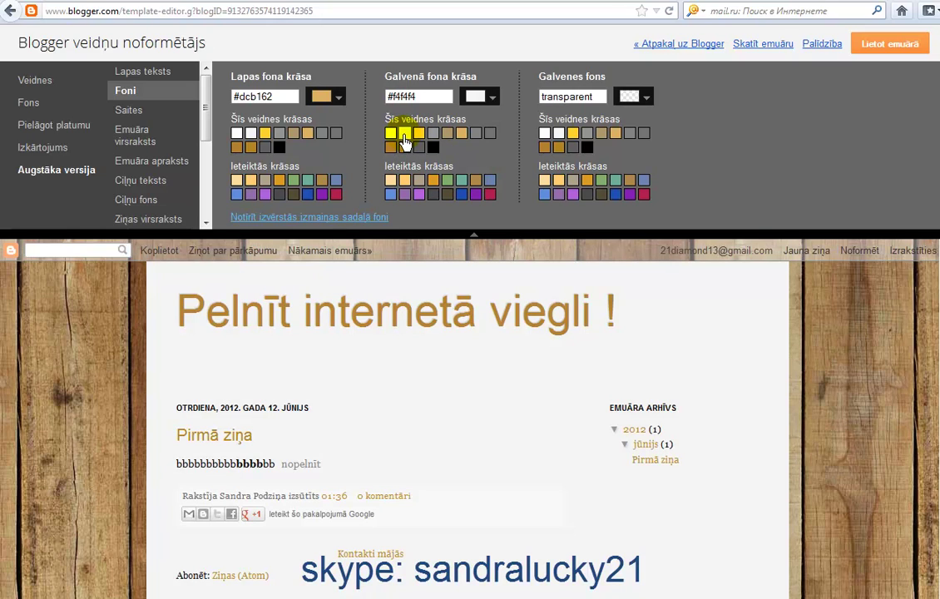
# Set the blog title's font to Georgia and its colour to #b2204d in the advanced template settings.
pyautogui.click(129, 111)
pyautogui.click(129, 112)
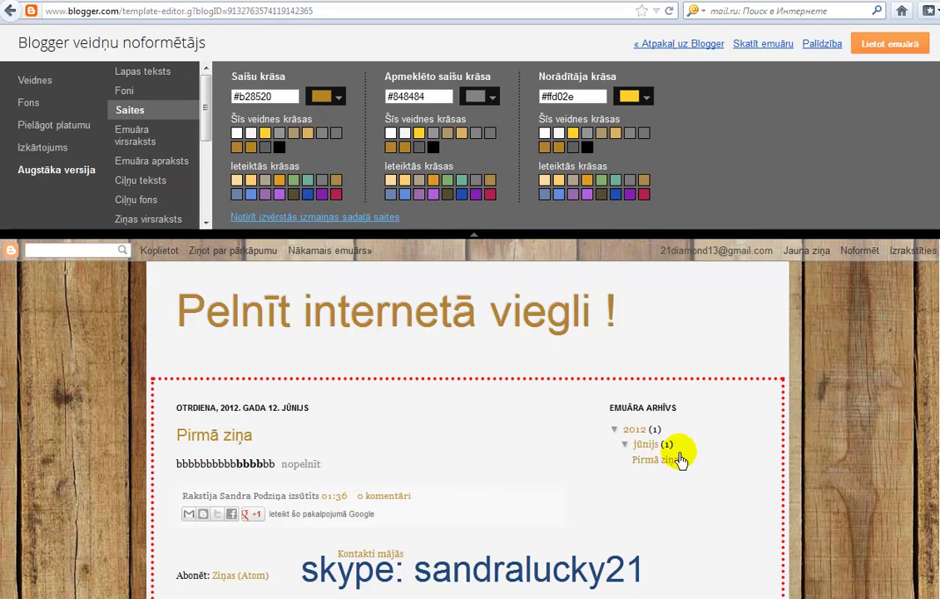
pyautogui.click(138, 142)
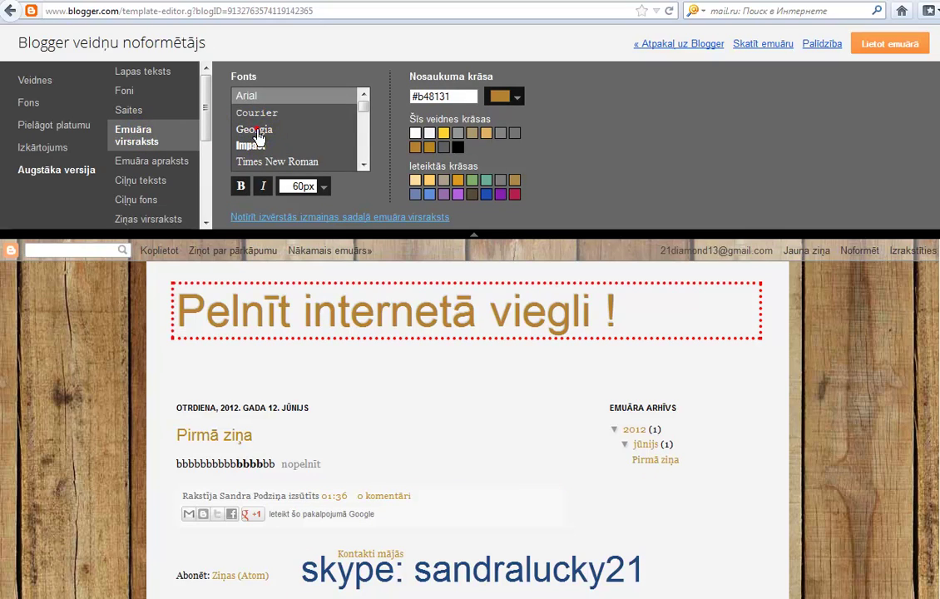
pyautogui.click(254, 130)
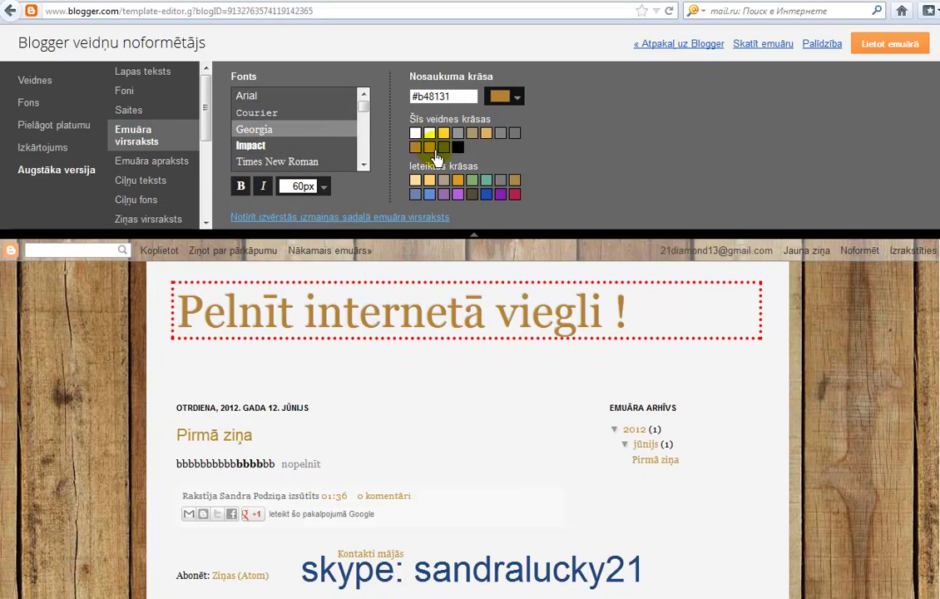
pyautogui.click(514, 195)
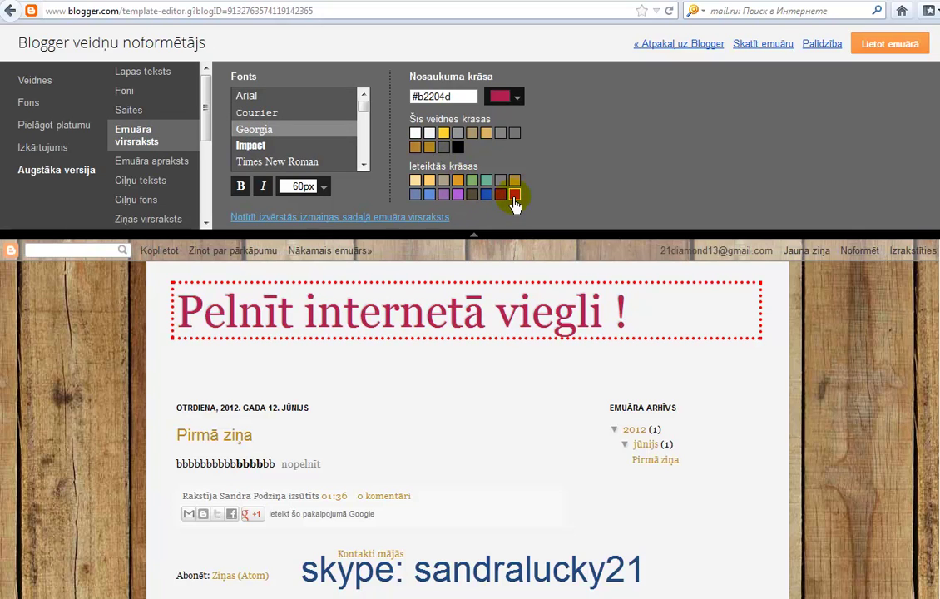
# Make the post title bold with a font size of 24 px and apply the template changes to the blog.
pyautogui.click(148, 160)
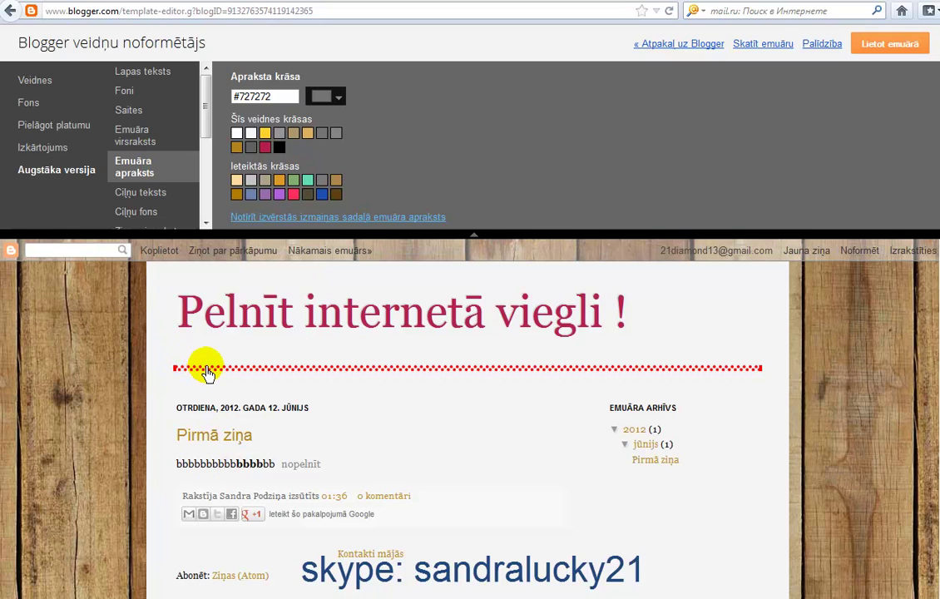
pyautogui.scroll(-5, 141, 172)
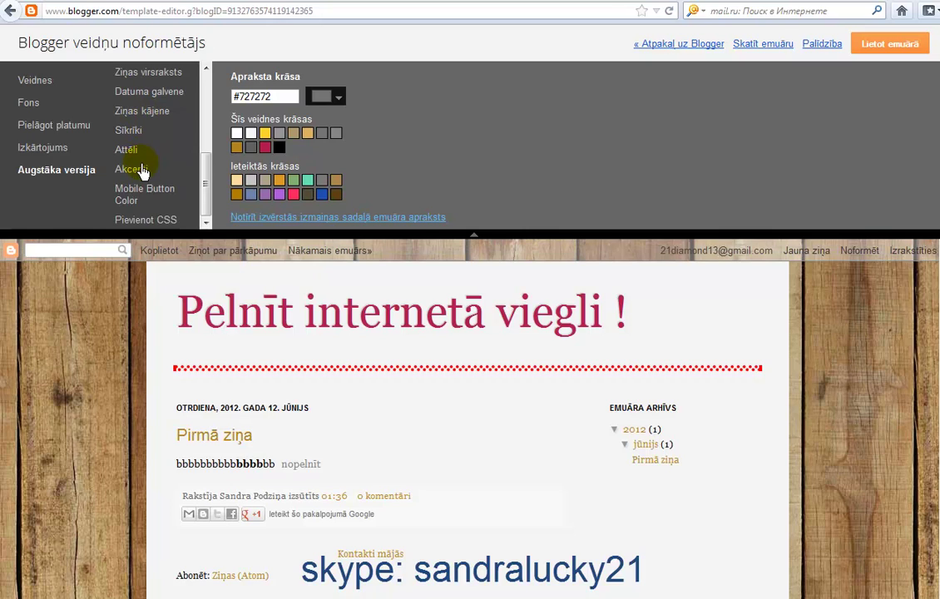
pyautogui.scroll(2, 142, 169)
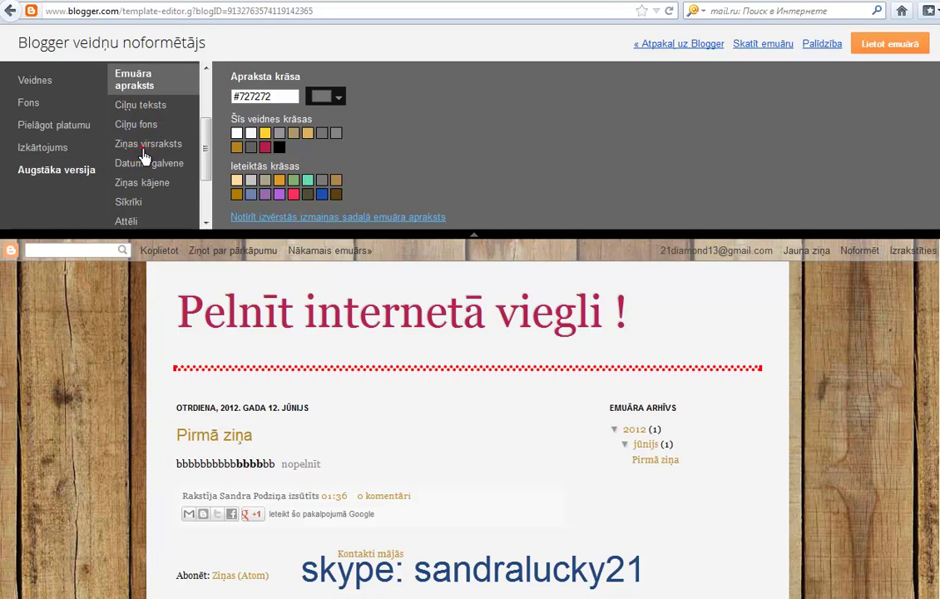
pyautogui.click(123, 143)
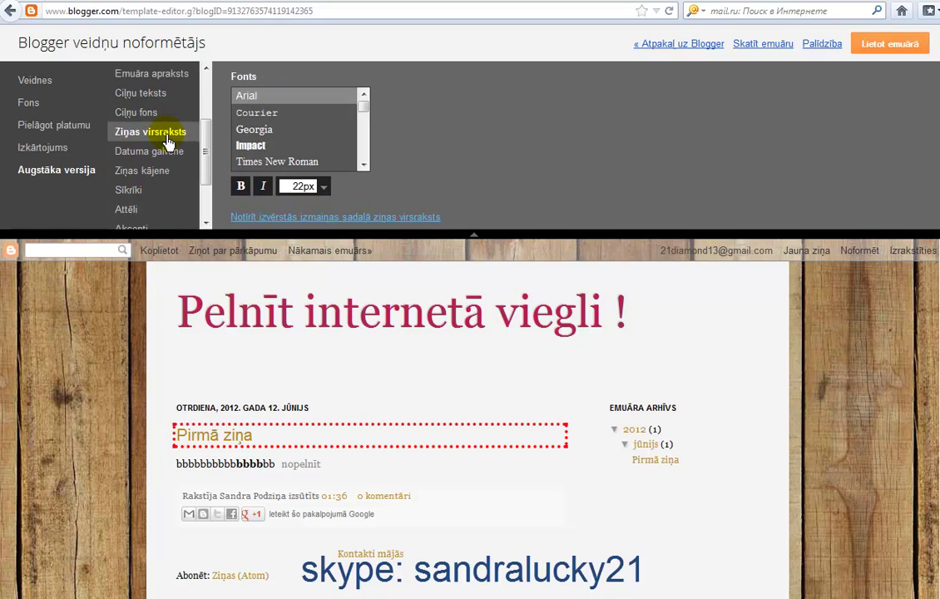
pyautogui.click(238, 189)
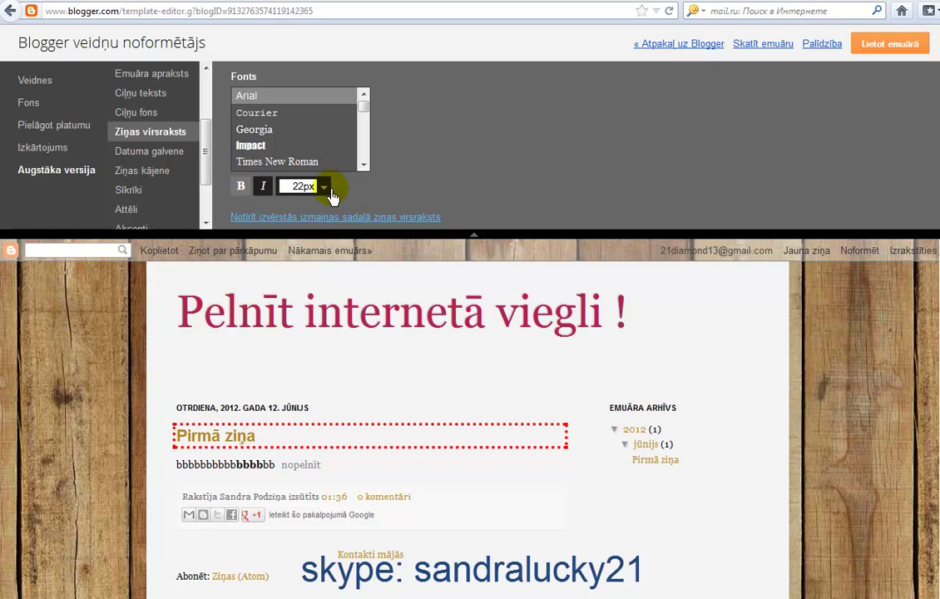
pyautogui.click(323, 191)
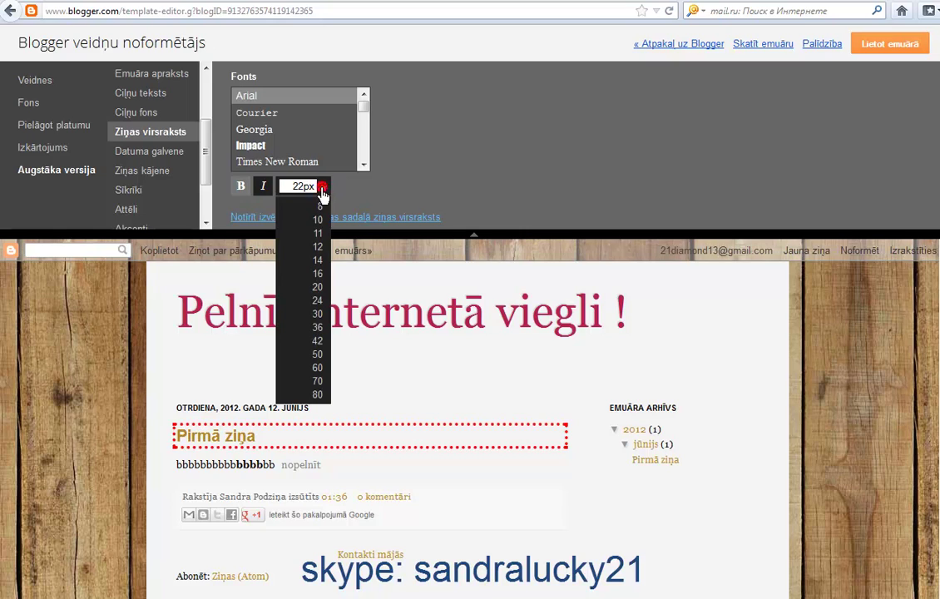
pyautogui.click(317, 302)
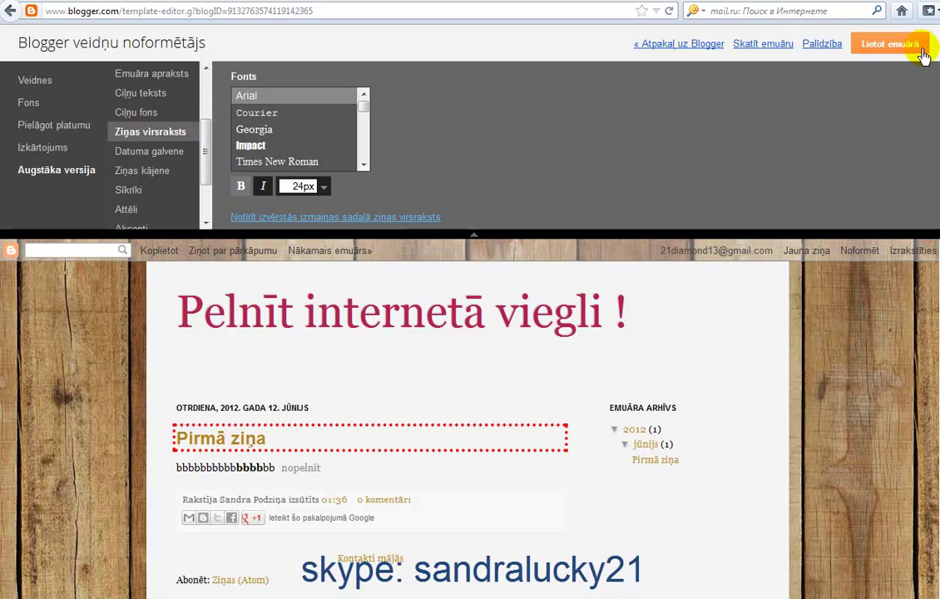
pyautogui.click(895, 52)
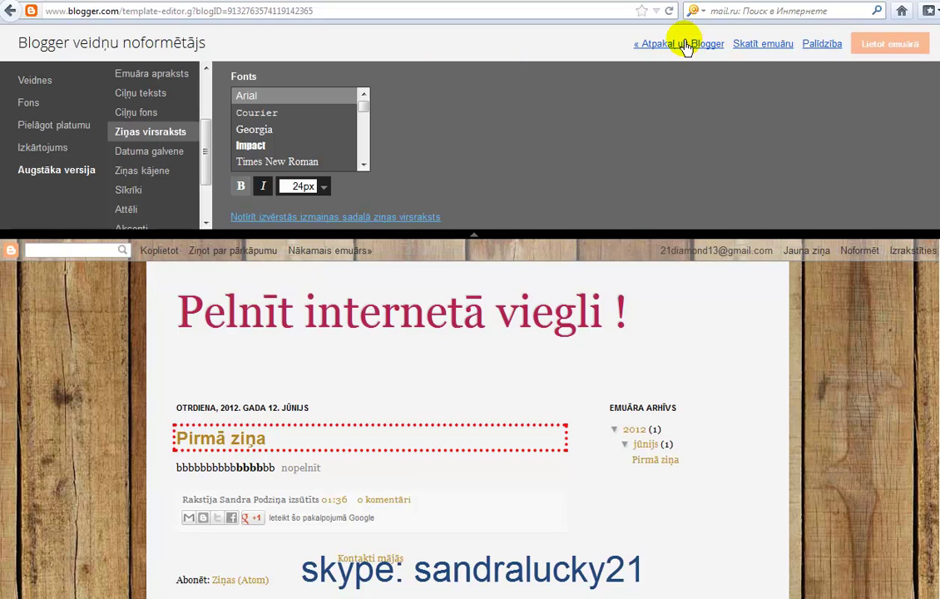
# View the published blog and go from it to the blog's template page.
pyautogui.click(763, 45)
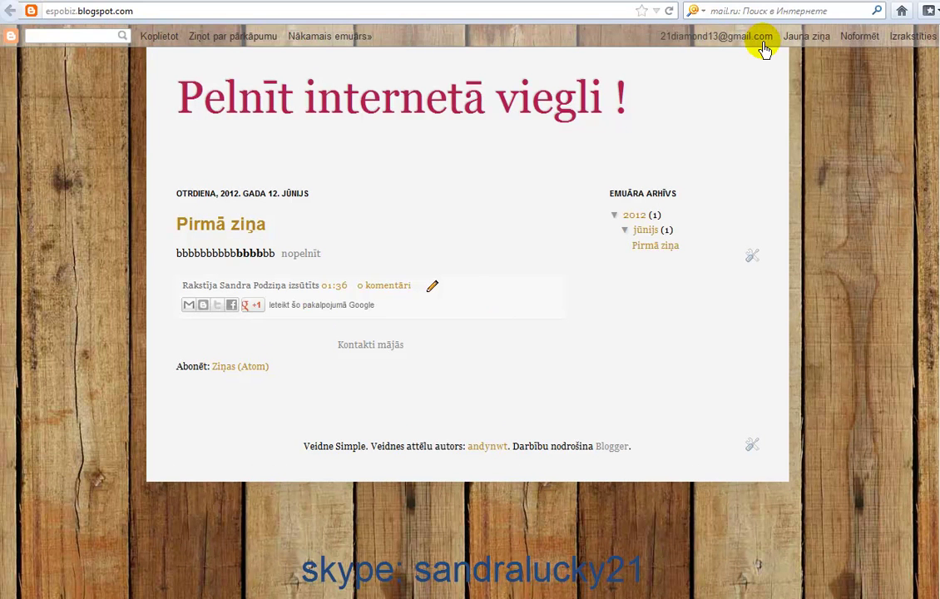
pyautogui.click(850, 38)
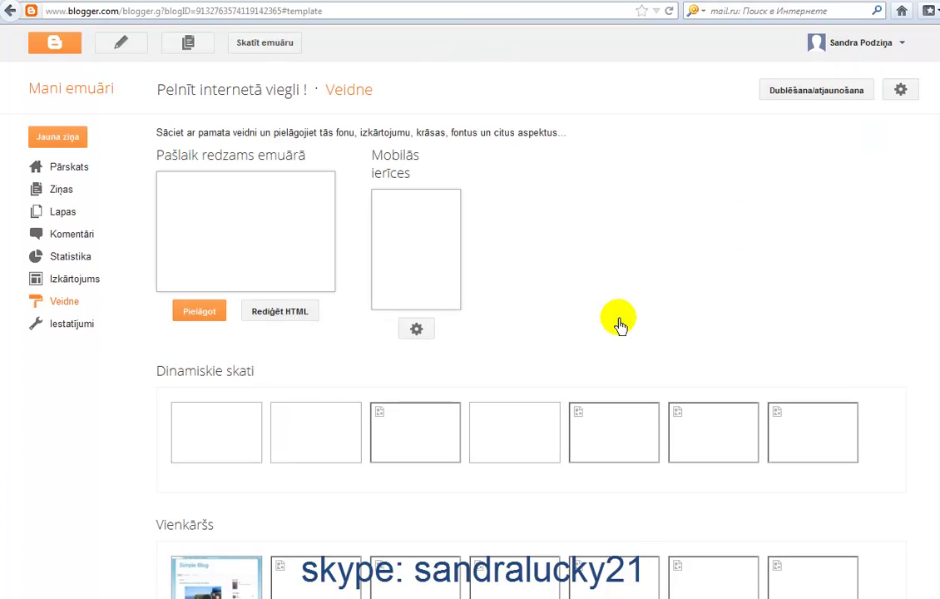
pyautogui.click(198, 321)
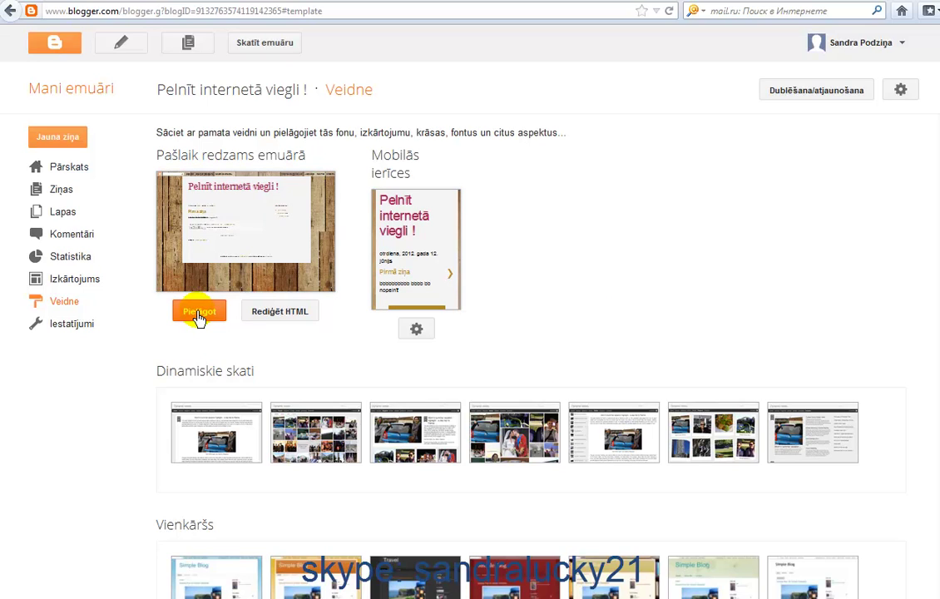
# Rename the blog's existing page "Kontakti mājās" to "es" in the list of pages.
pyautogui.click(58, 215)
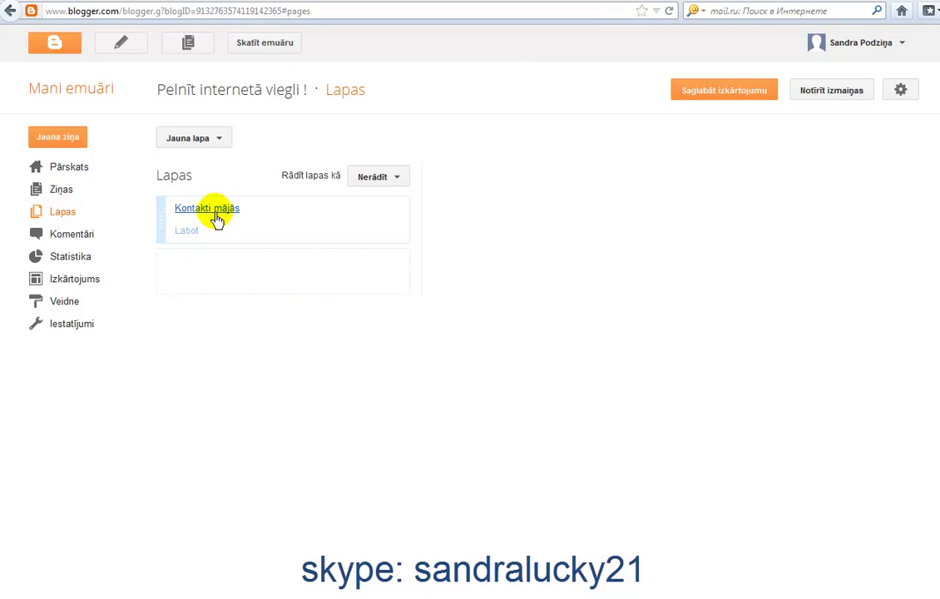
pyautogui.click(178, 232)
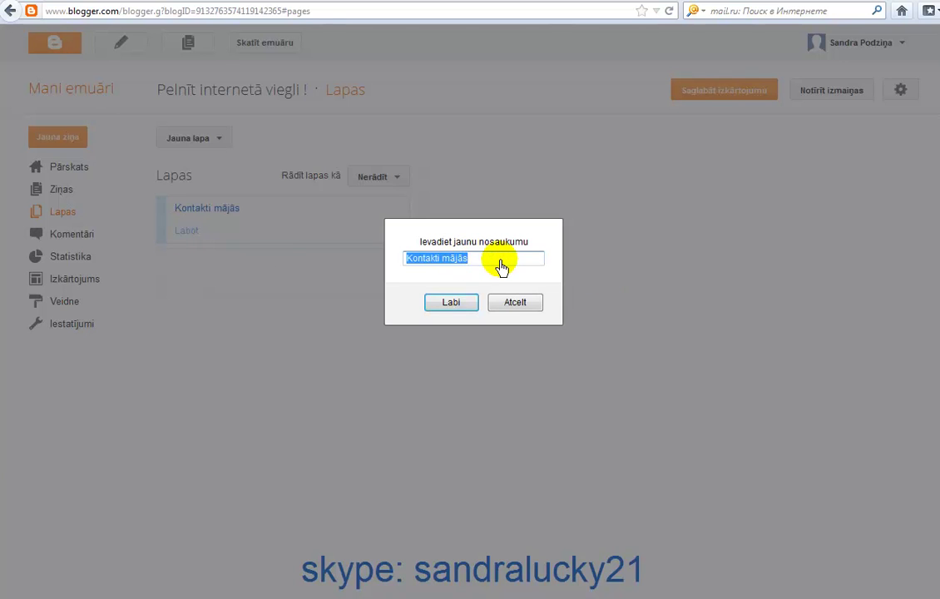
pyautogui.write('es')
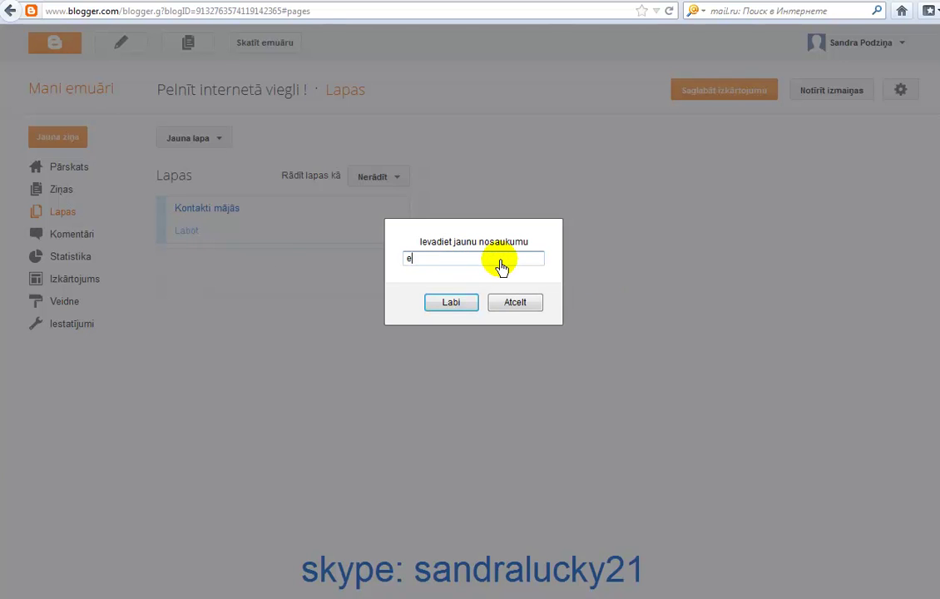
pyautogui.click(452, 302)
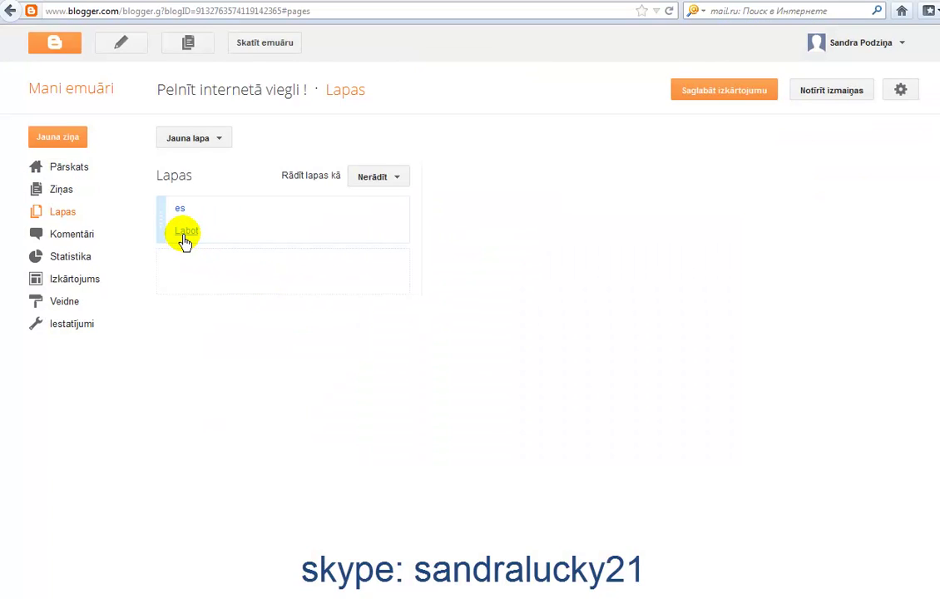
# Create a new blank page for the blog and title it "Par mani".
pyautogui.click(218, 139)
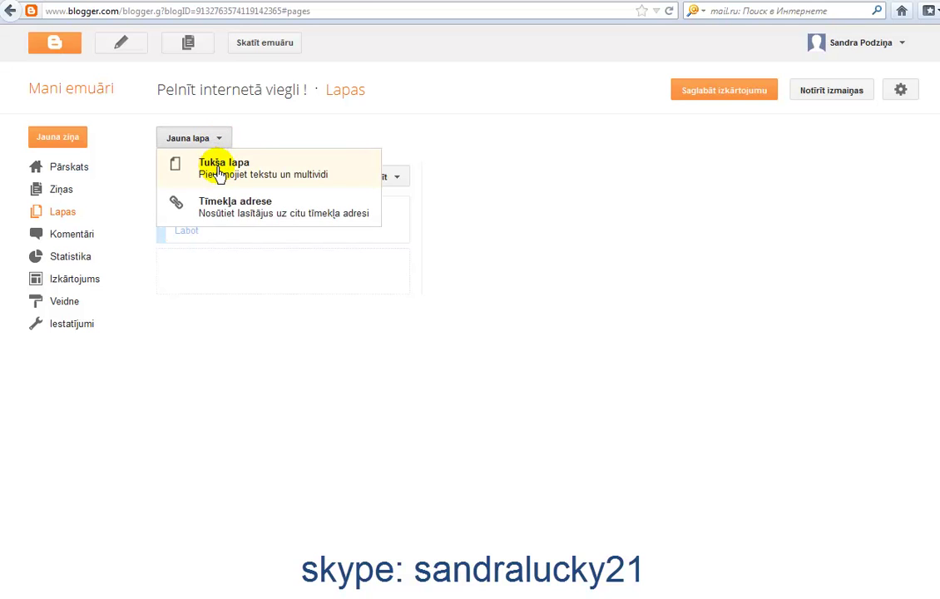
pyautogui.click(219, 169)
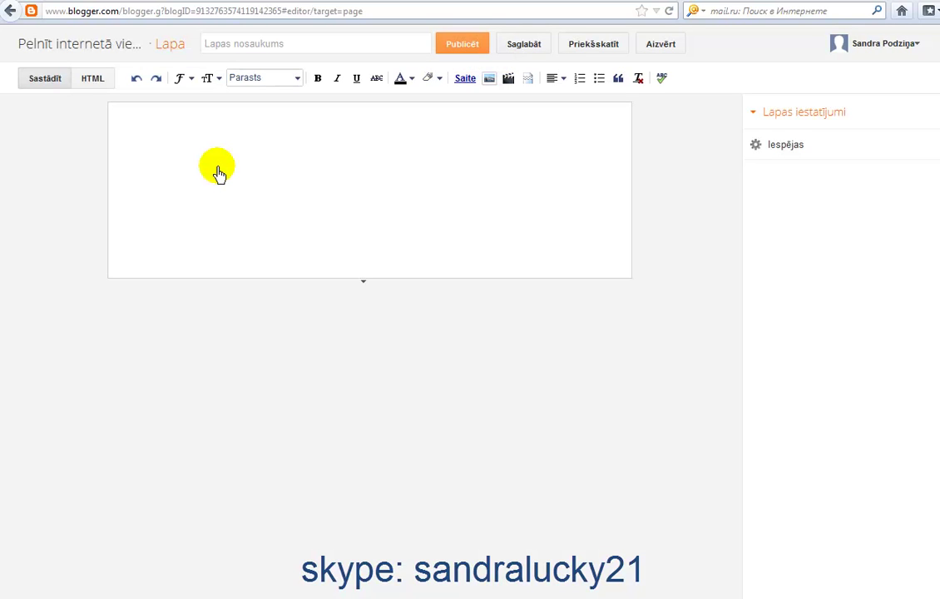
pyautogui.click(252, 46)
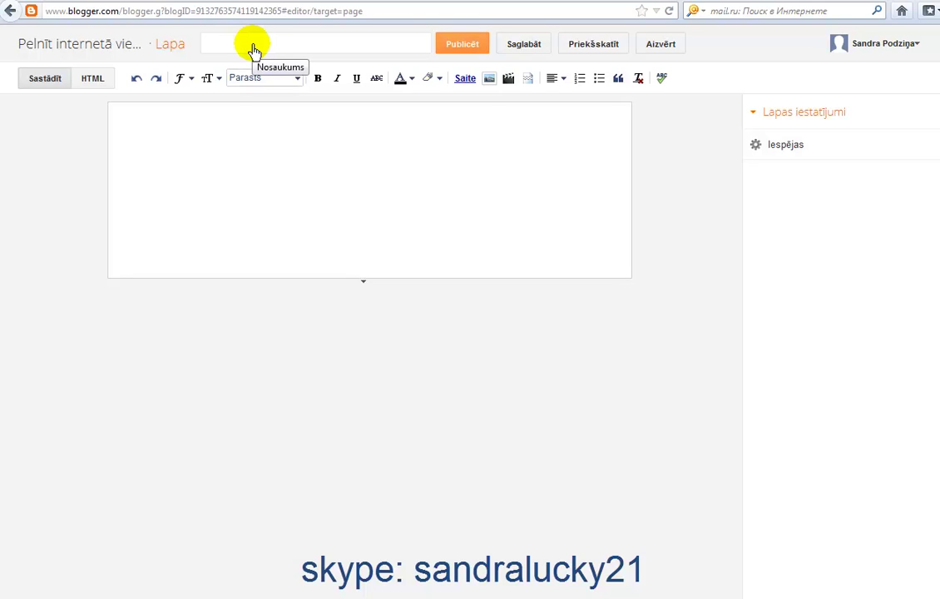
pyautogui.write('Par mani')
pyautogui.click(175, 129)
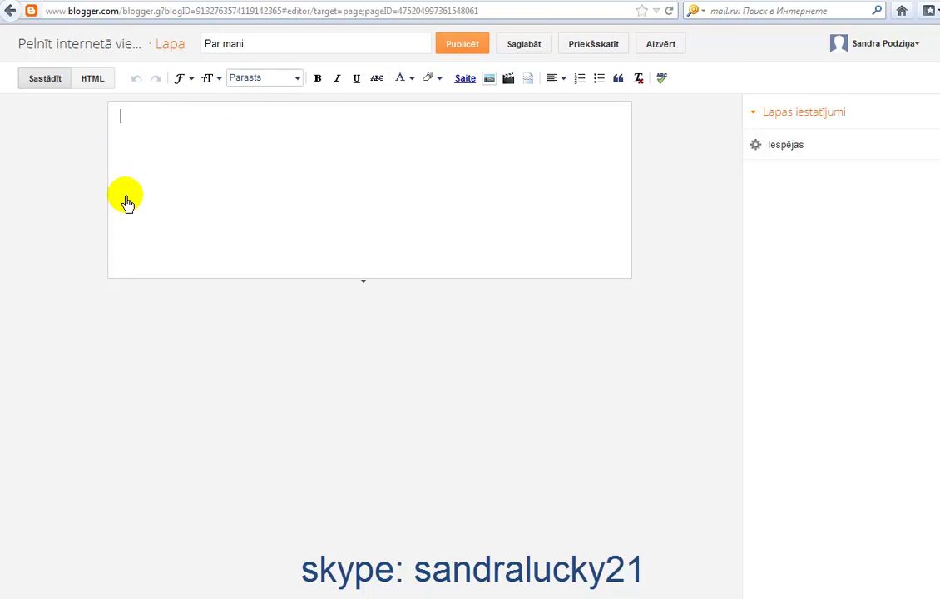
pyautogui.click(93, 82)
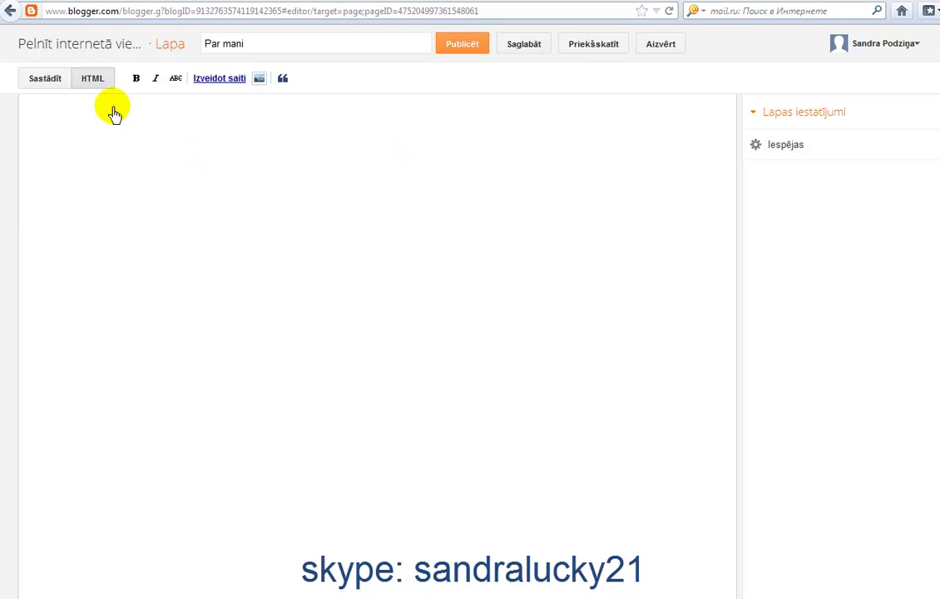
pyautogui.click(44, 80)
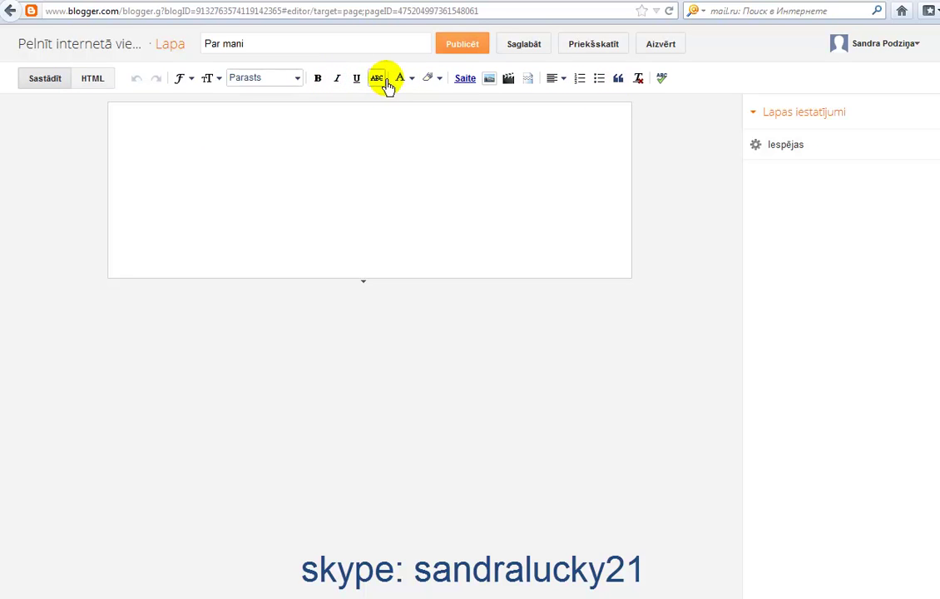
pyautogui.click(415, 80)
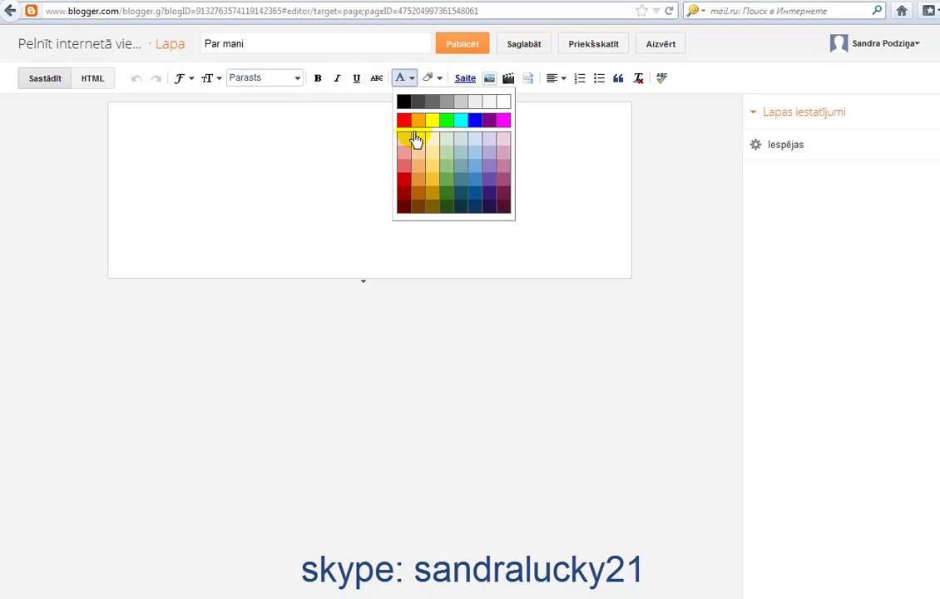
pyautogui.click(316, 83)
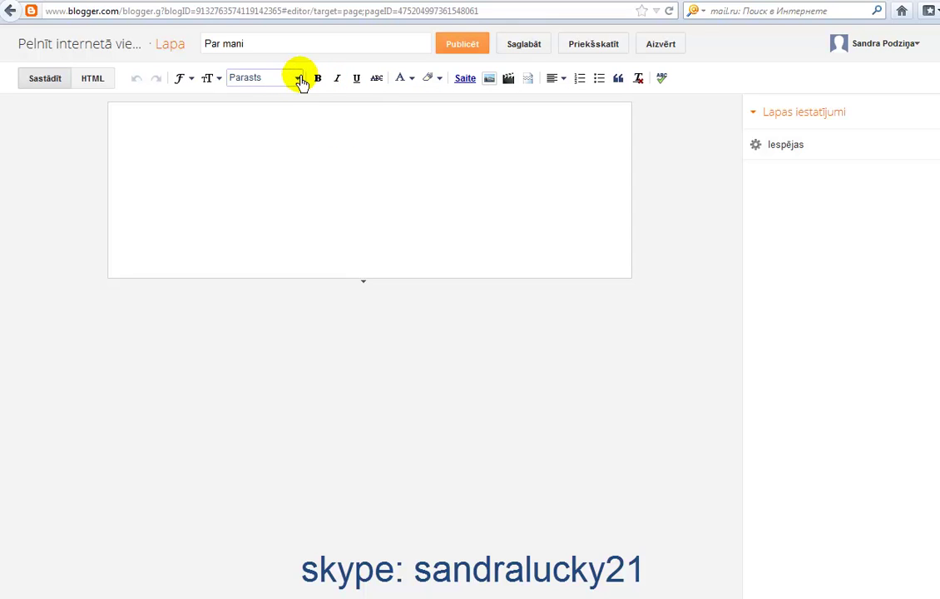
pyautogui.click(297, 79)
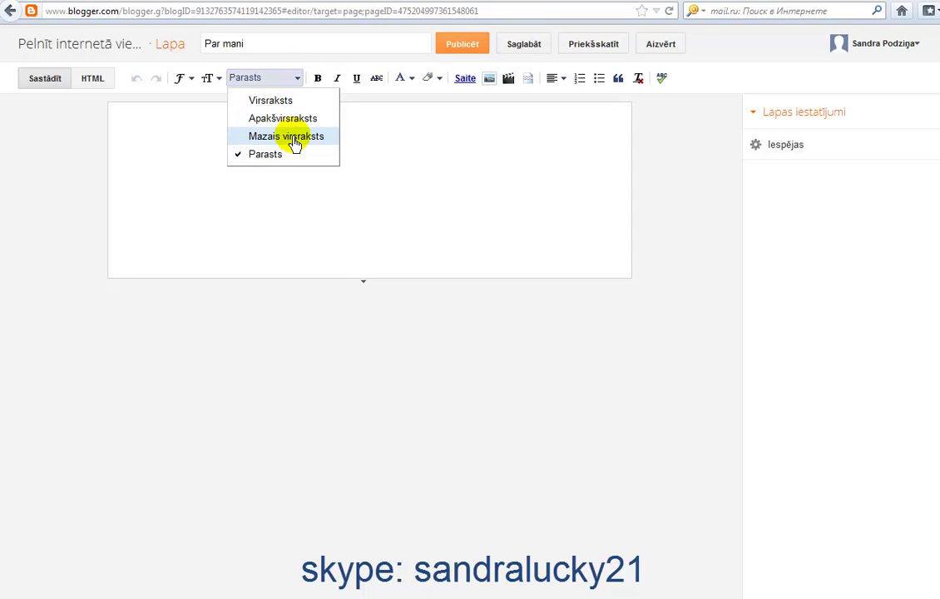
# Write "labdien" in the page body and format it with the heading style Virsraksts.
pyautogui.click(405, 150)
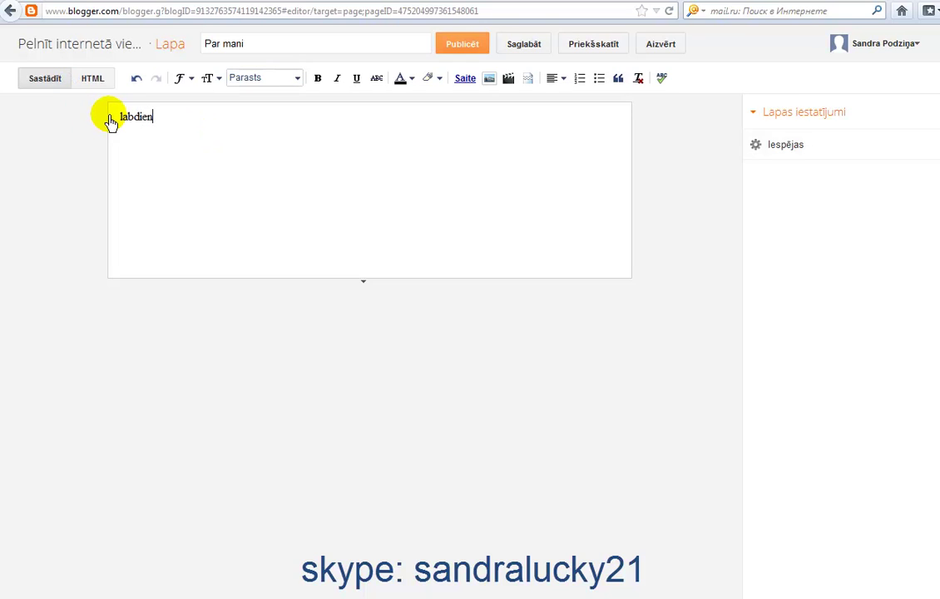
pyautogui.moveTo(110, 116); pyautogui.dragTo(149, 126)
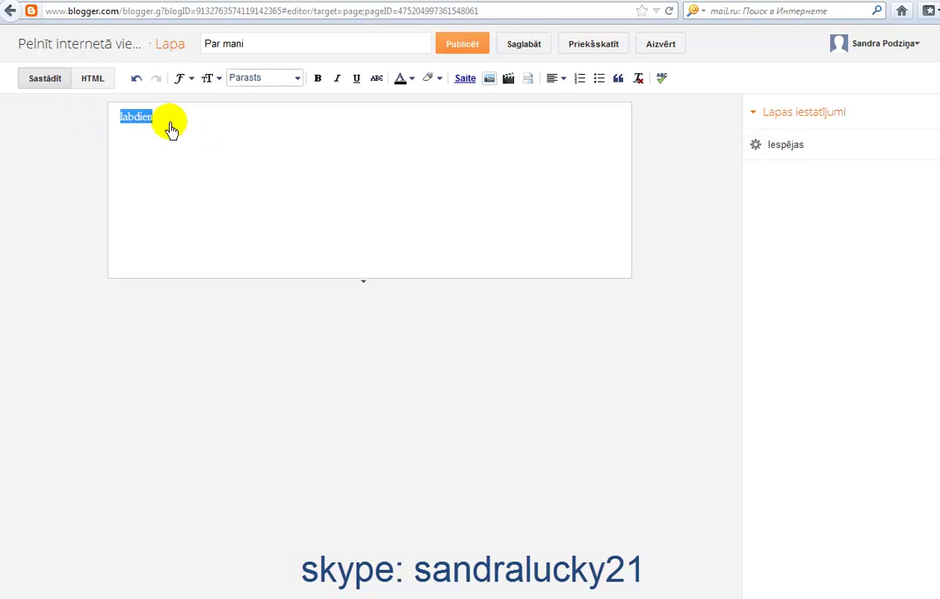
pyautogui.click(296, 81)
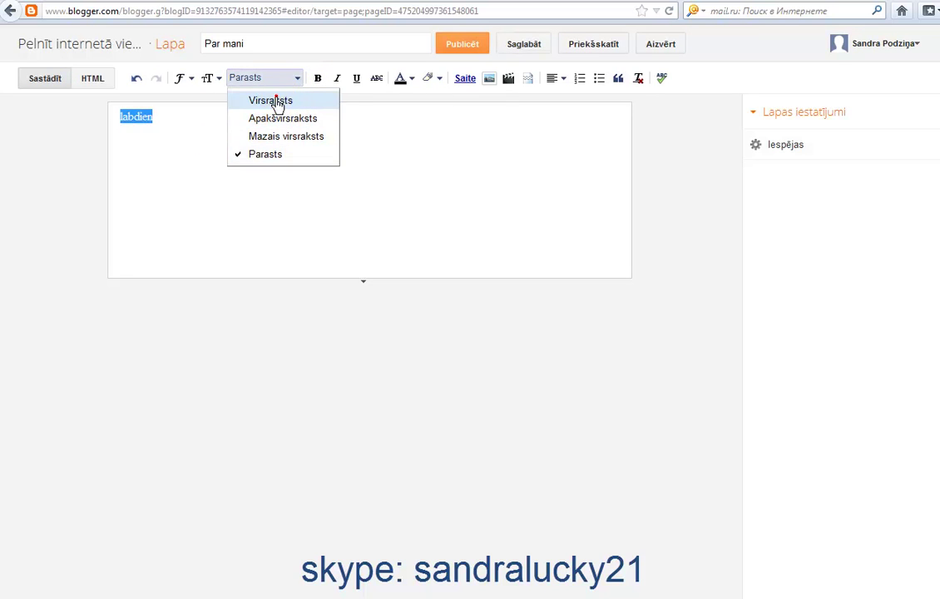
pyautogui.click(275, 100)
pyautogui.click(192, 121)
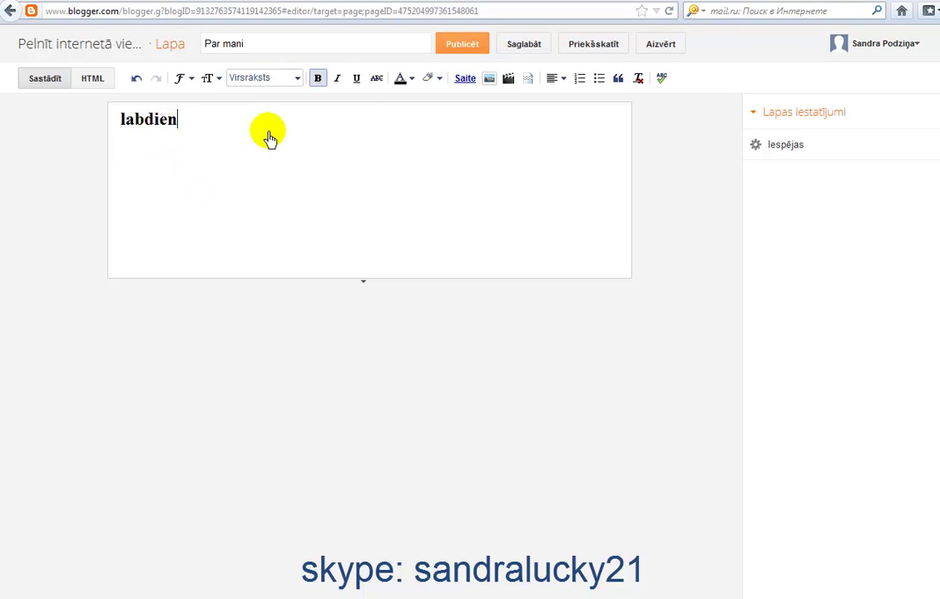
# Italicize the word "labdien" in the page body and remove its bold formatting.
pyautogui.moveTo(114, 122); pyautogui.dragTo(181, 127)
pyautogui.click(337, 83)
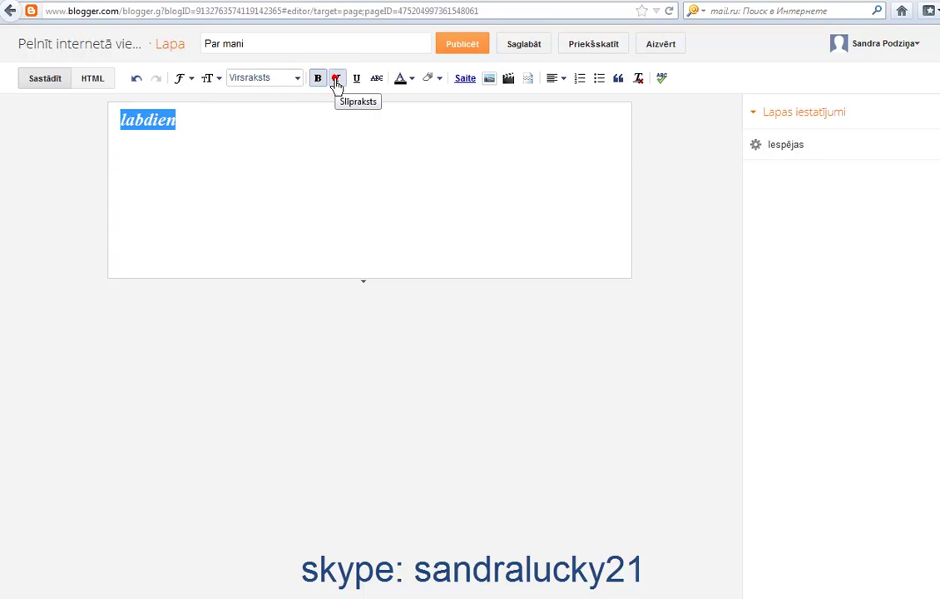
pyautogui.click(328, 158)
pyautogui.click(109, 126)
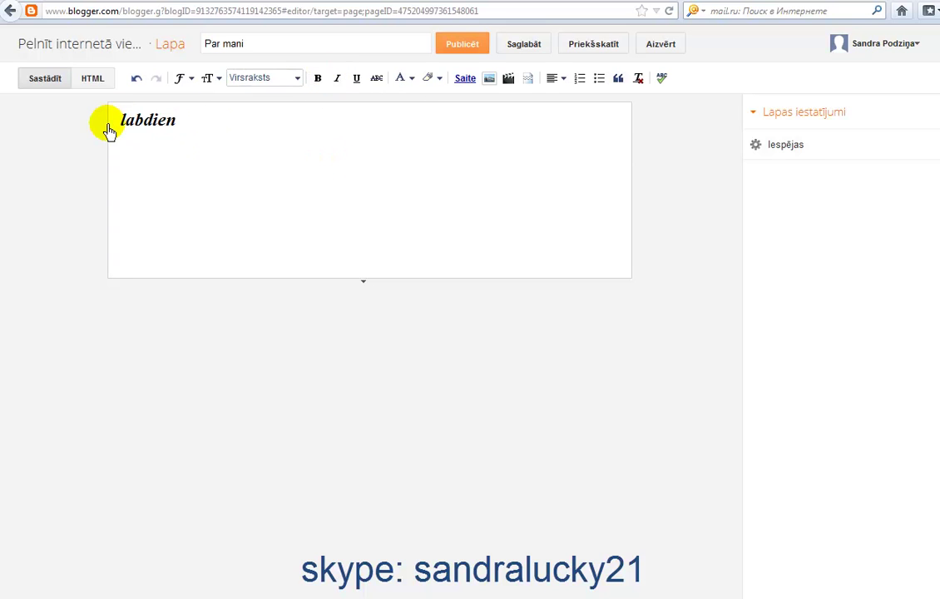
pyautogui.moveTo(126, 130); pyautogui.dragTo(189, 129)
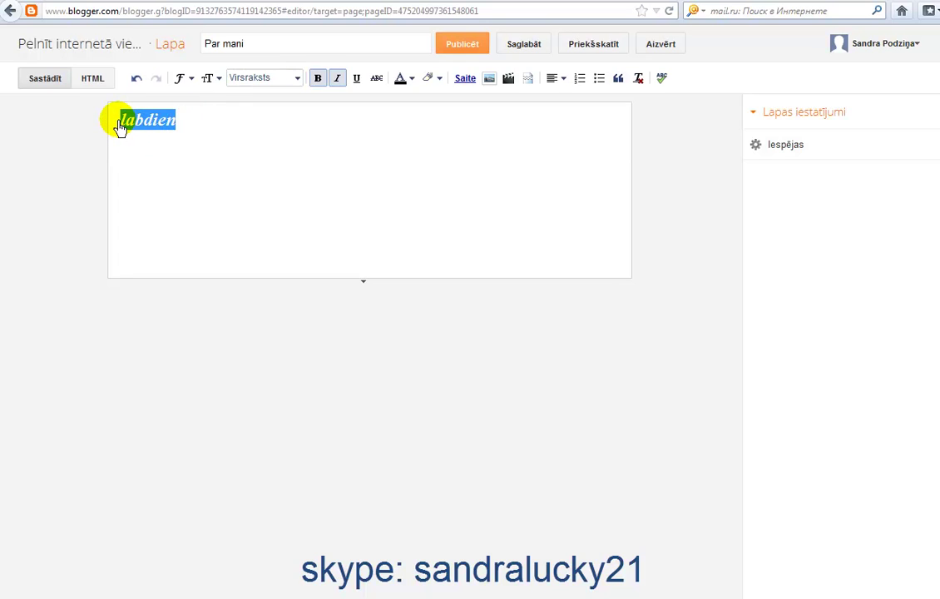
pyautogui.click(318, 81)
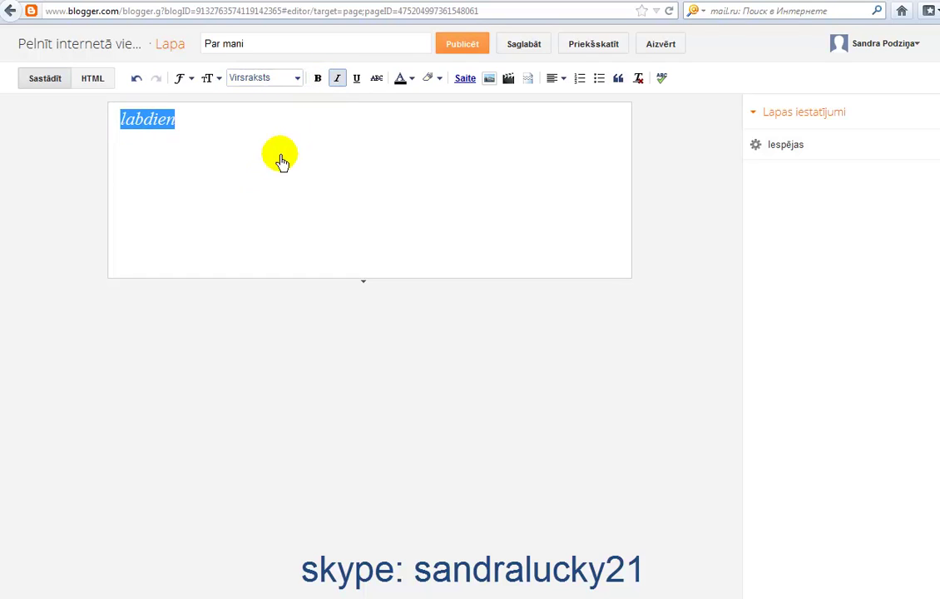
# Change the text colour of "labdien" to red.
pyautogui.click(412, 79)
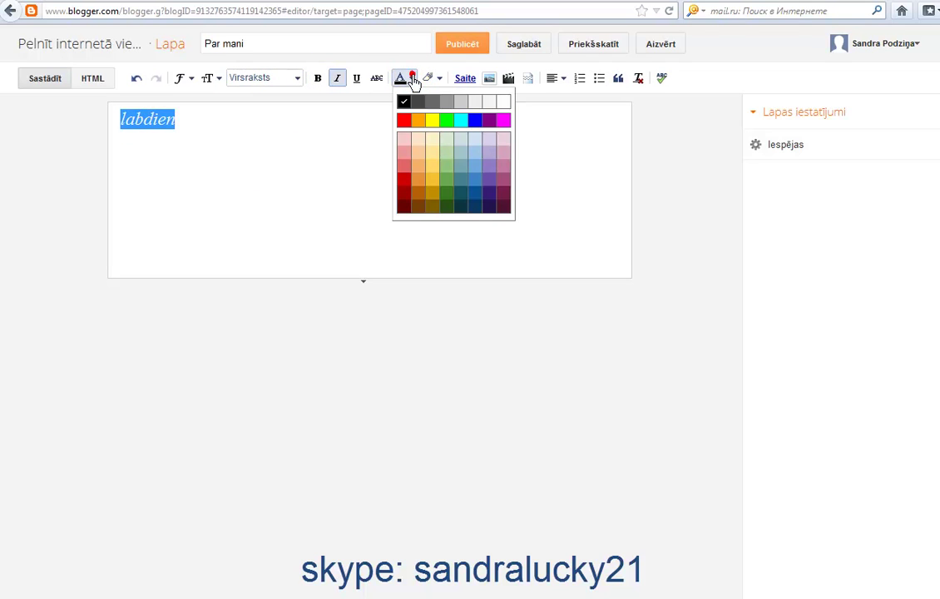
pyautogui.click(403, 120)
pyautogui.click(327, 146)
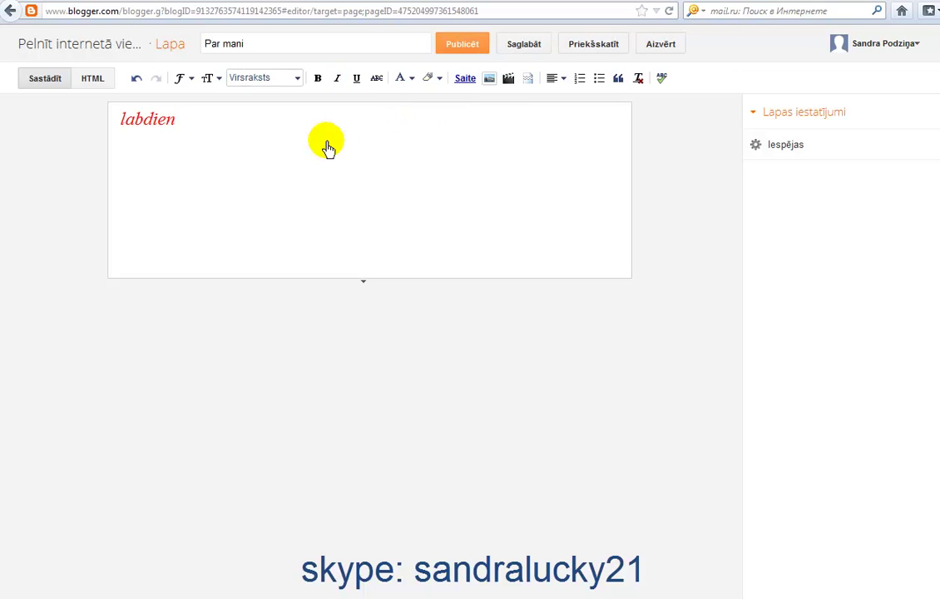
pyautogui.moveTo(118, 119); pyautogui.dragTo(187, 127)
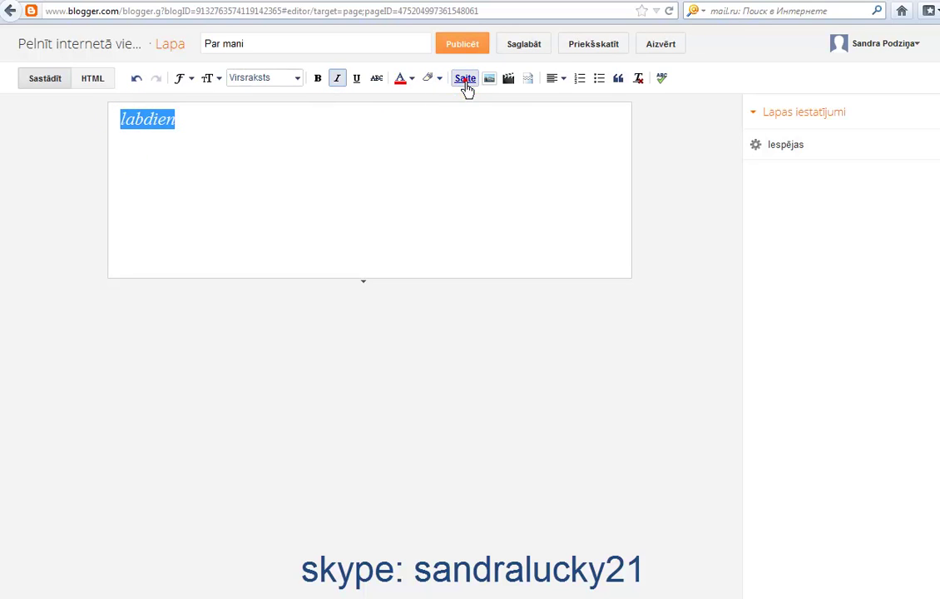
pyautogui.click(465, 81)
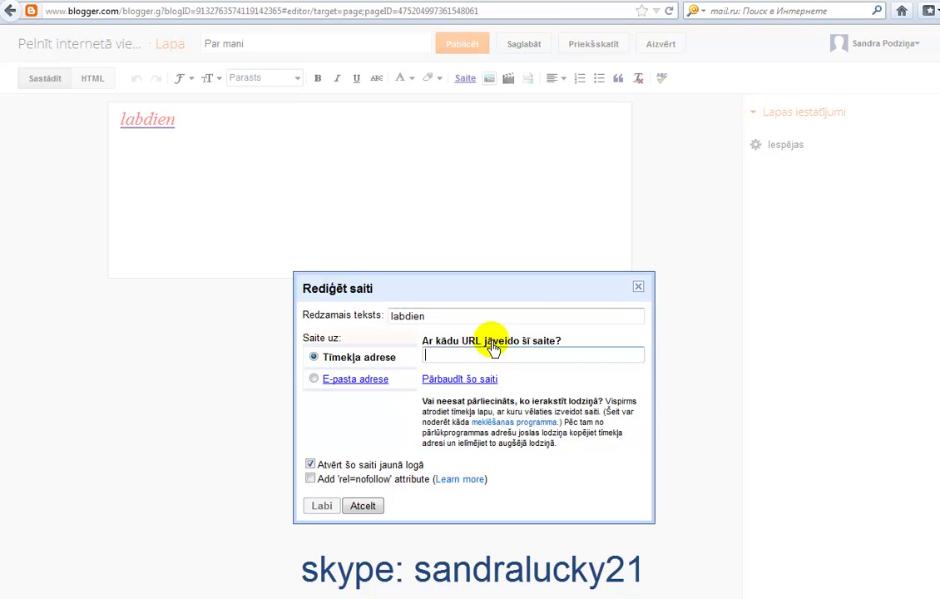
pyautogui.click(638, 286)
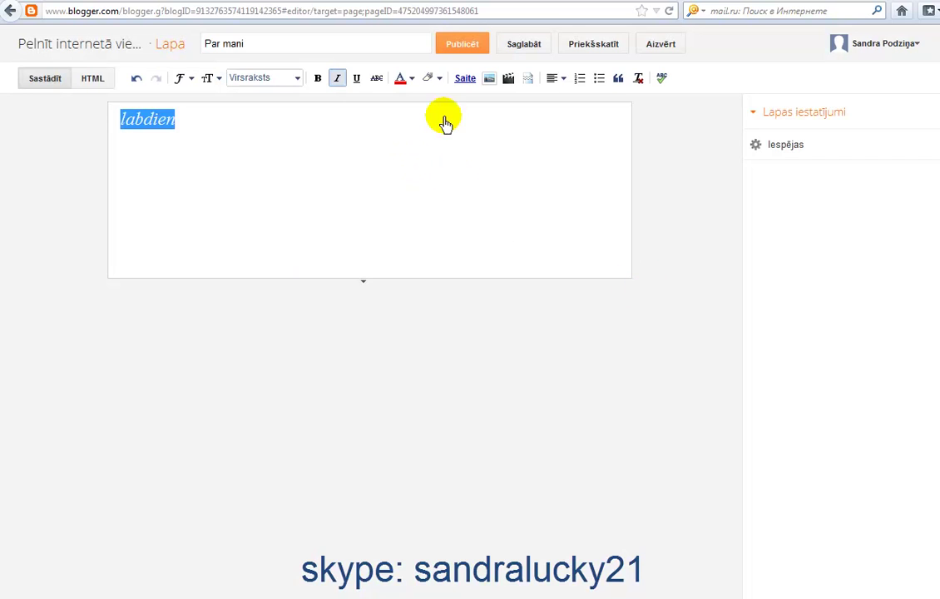
# Publish the "Par mani" page.
pyautogui.click(453, 46)
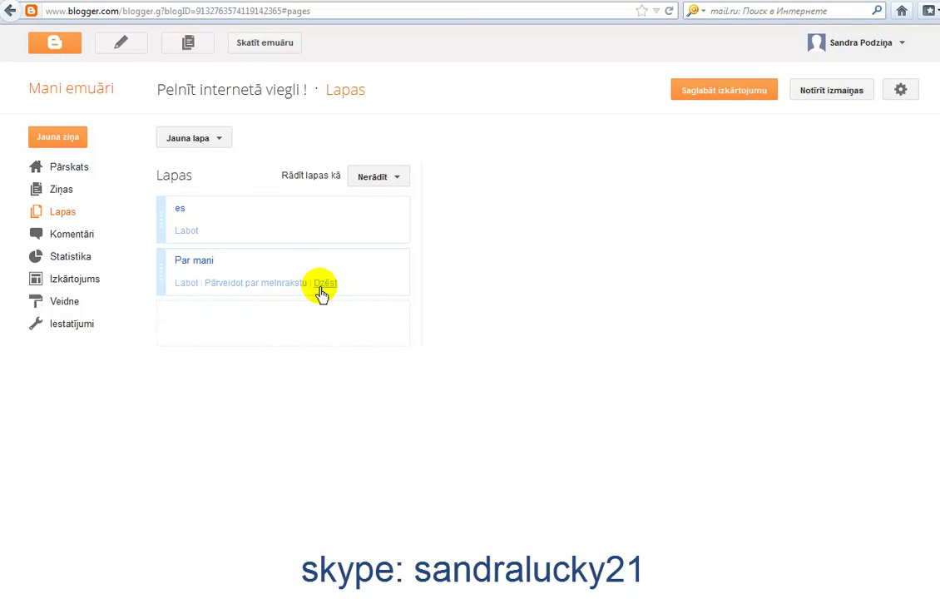
# Create a new blank page titled "Bizness" with an empty body and publish it.
pyautogui.click(220, 139)
pyautogui.click(217, 173)
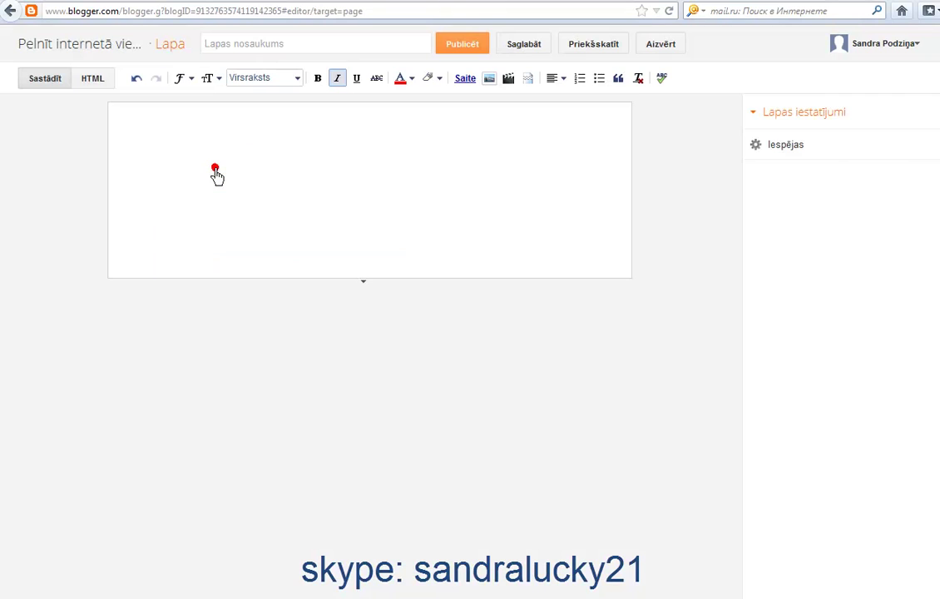
pyautogui.click(269, 53)
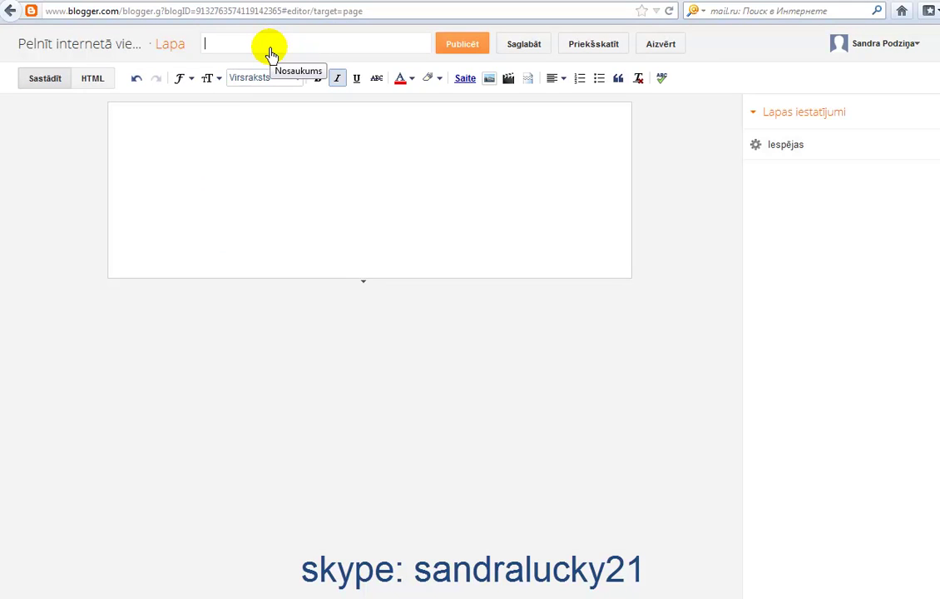
pyautogui.write('Bizness')
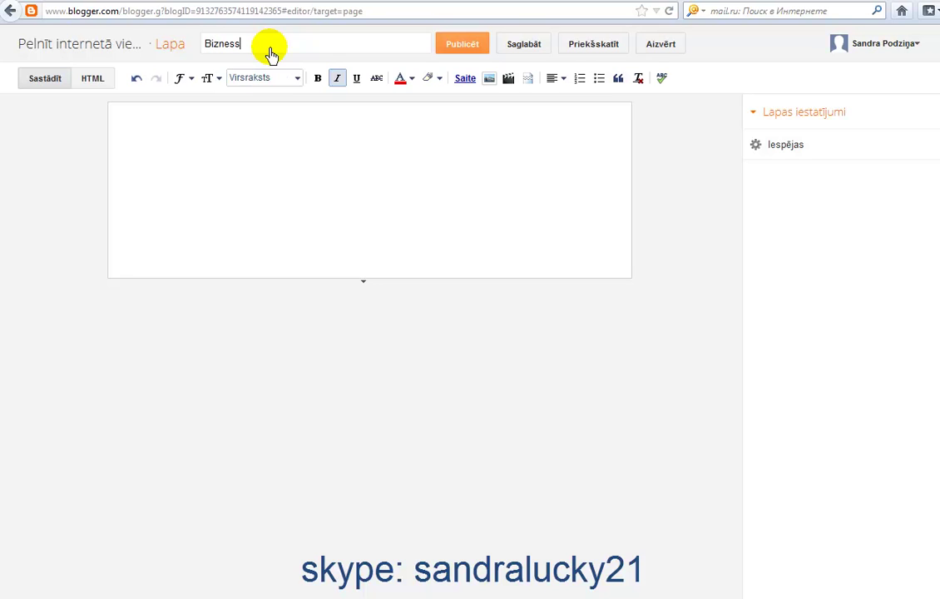
pyautogui.click(219, 158)
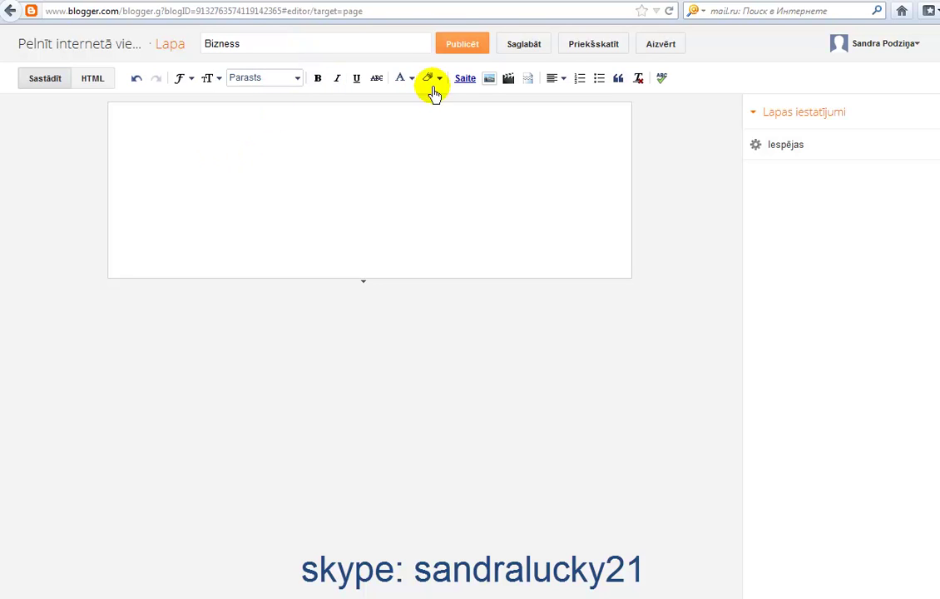
pyautogui.click(459, 47)
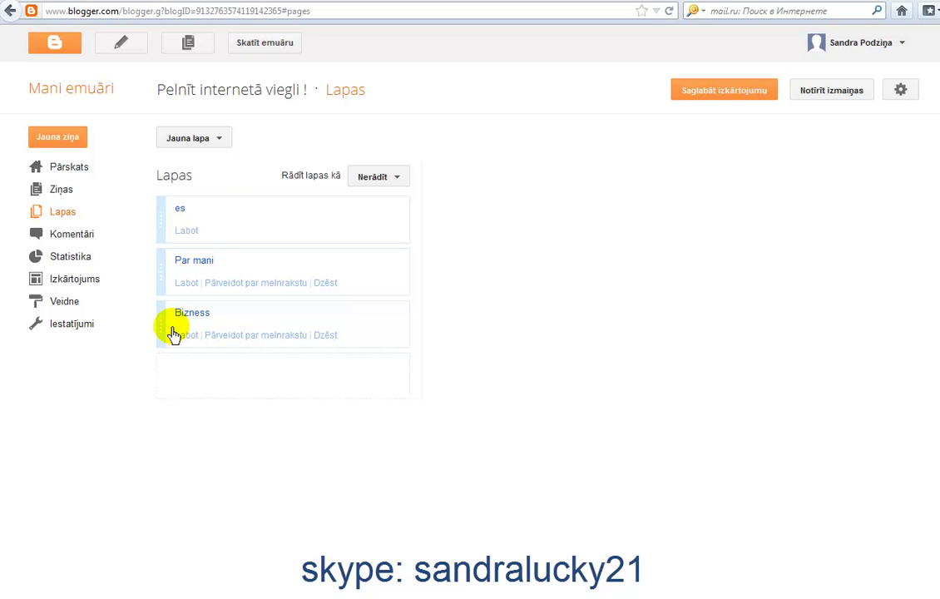
# Set the blog's pages to show as Augšējās cilnes and save the page arrangement.
pyautogui.click(399, 184)
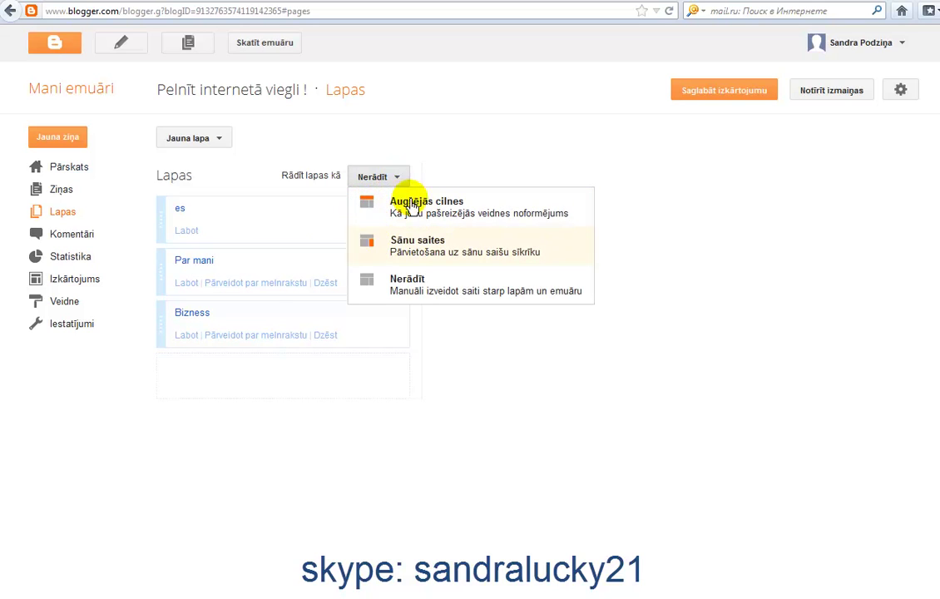
pyautogui.click(427, 209)
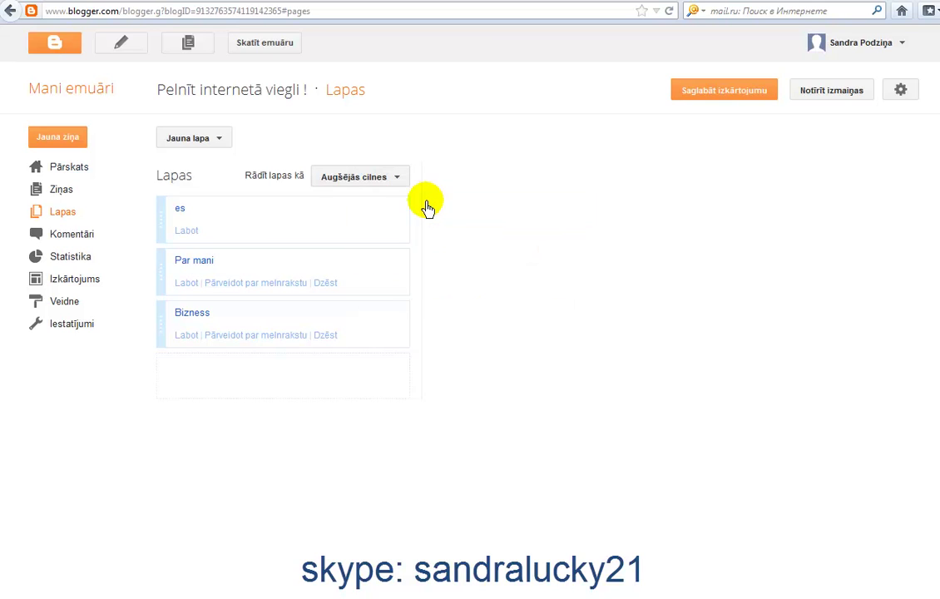
pyautogui.click(734, 93)
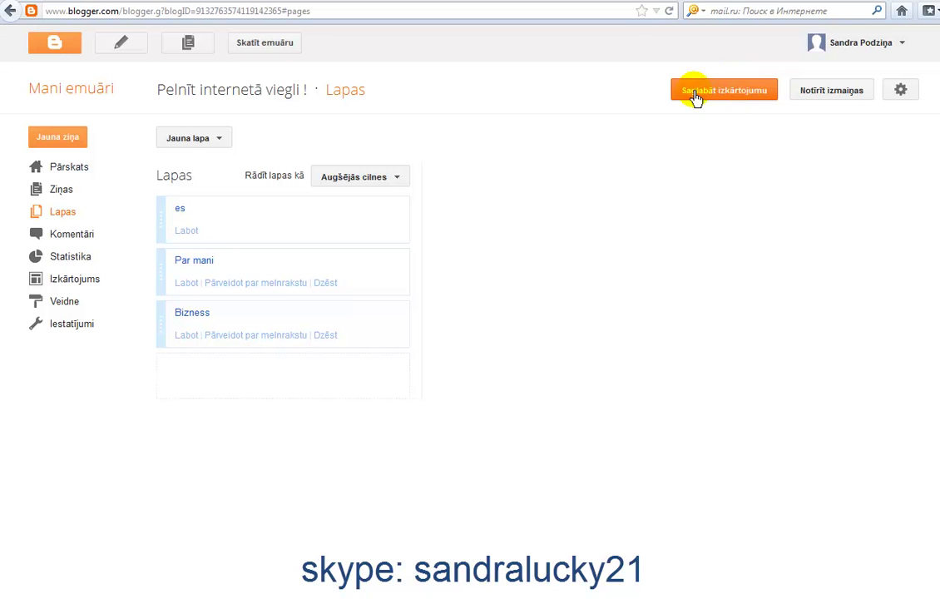
# View the "Bizness" page on the published blog and go from there to the blog's template page.
pyautogui.click(268, 46)
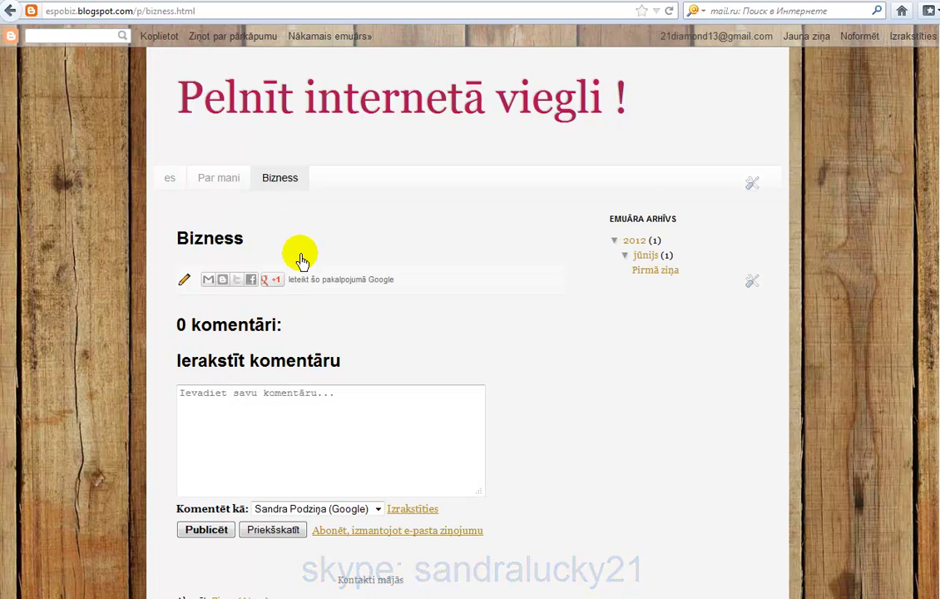
pyautogui.click(857, 44)
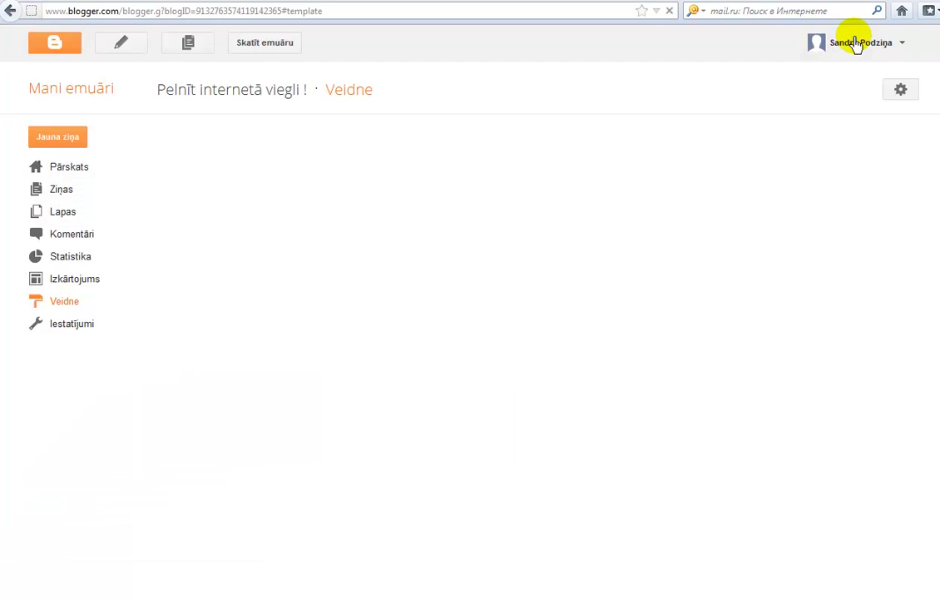